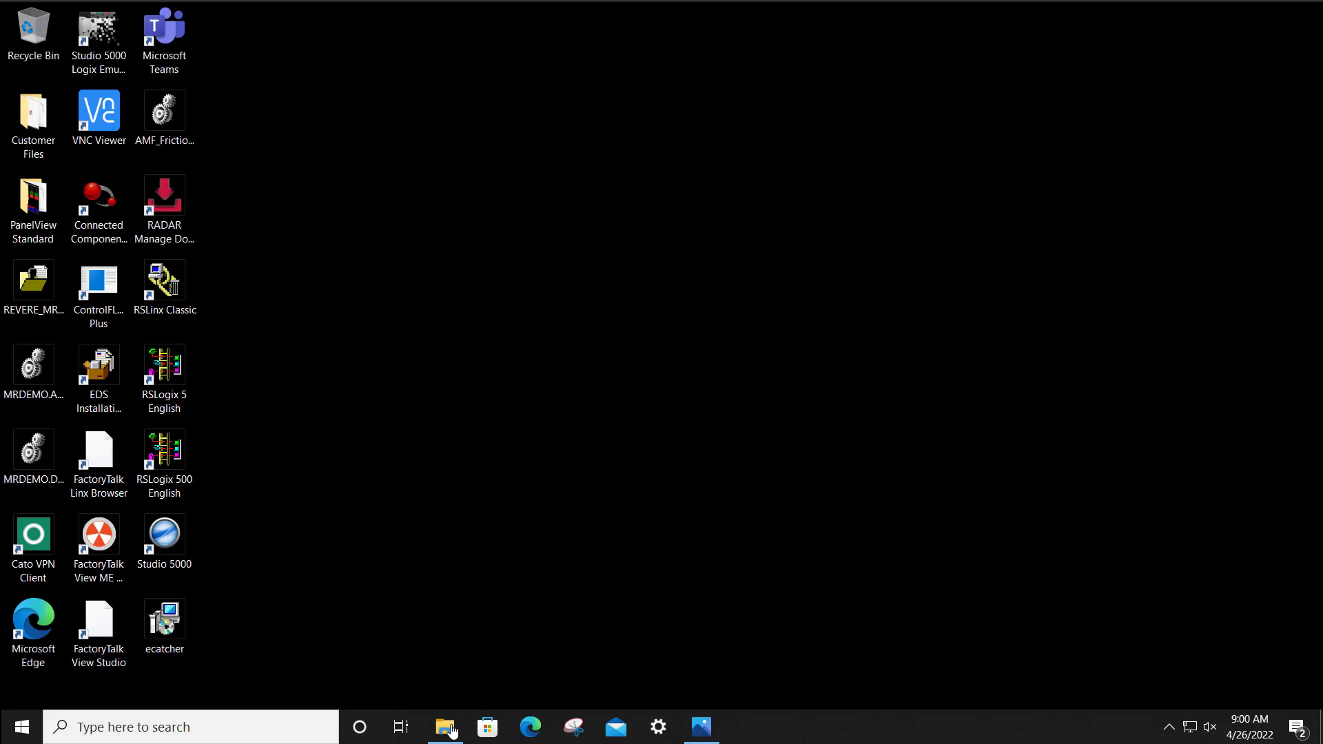
Step: Restore the PanelView Standard folder window from its File Explorer taskbar preview
mouse_move(453, 729)
click(449, 705)
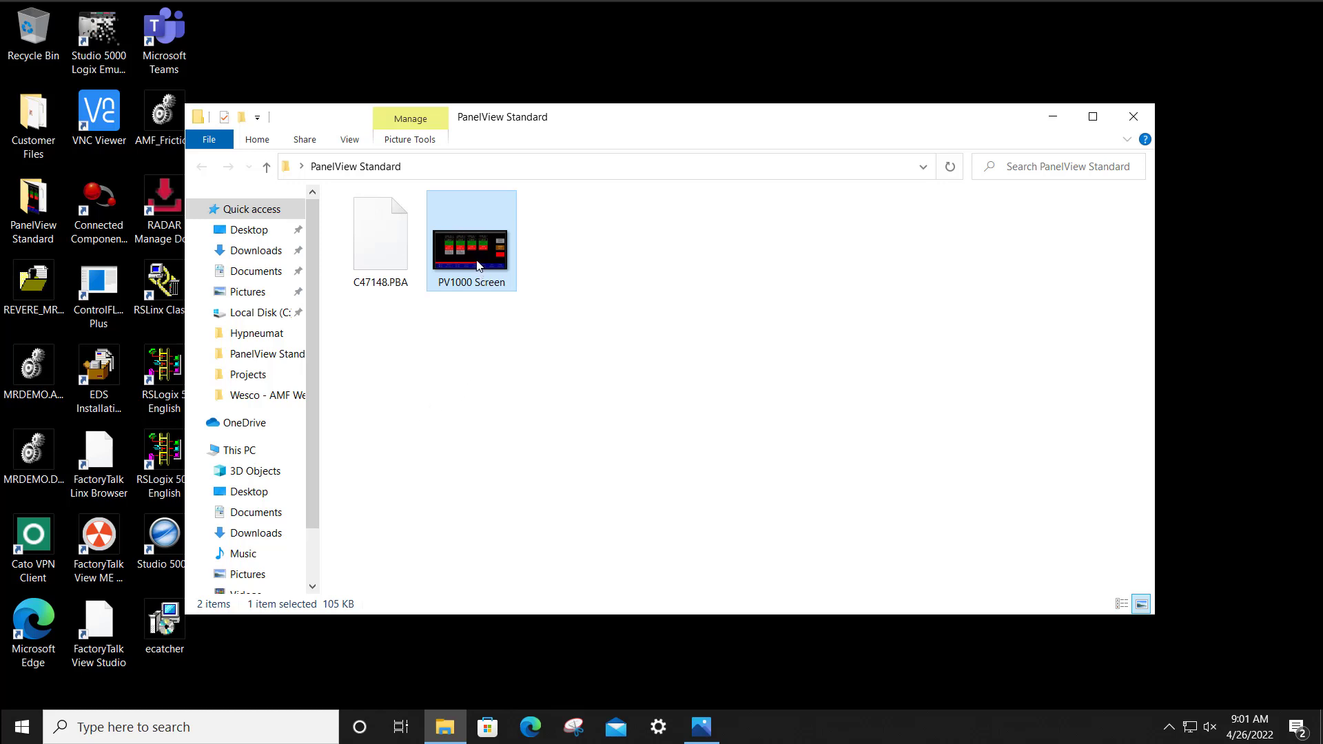
Step: View the PV1000 Screen motor control image in Photos, then close the viewer
mouse_move(479, 266)
double_click(479, 266)
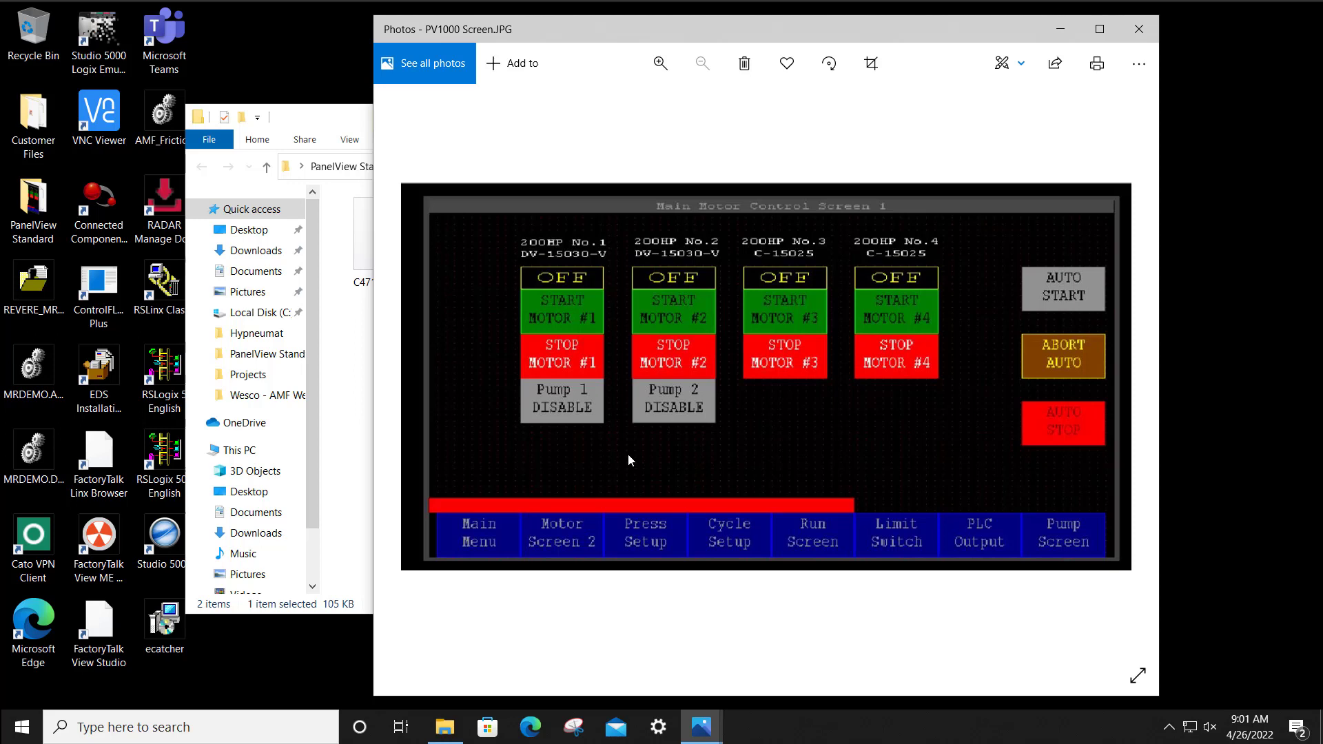
click(1064, 34)
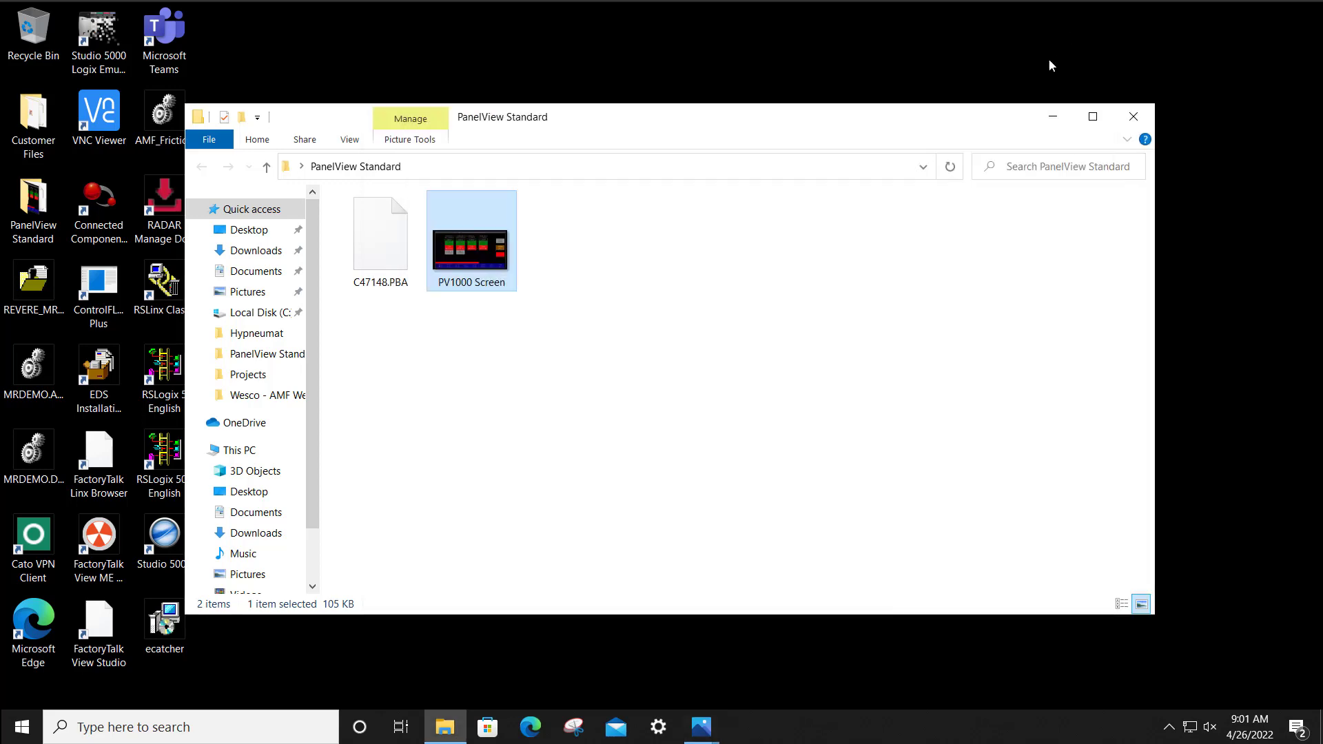
Step: Launch FactoryTalk View Studio from the desktop and choose View Machine Edition
click(1053, 116)
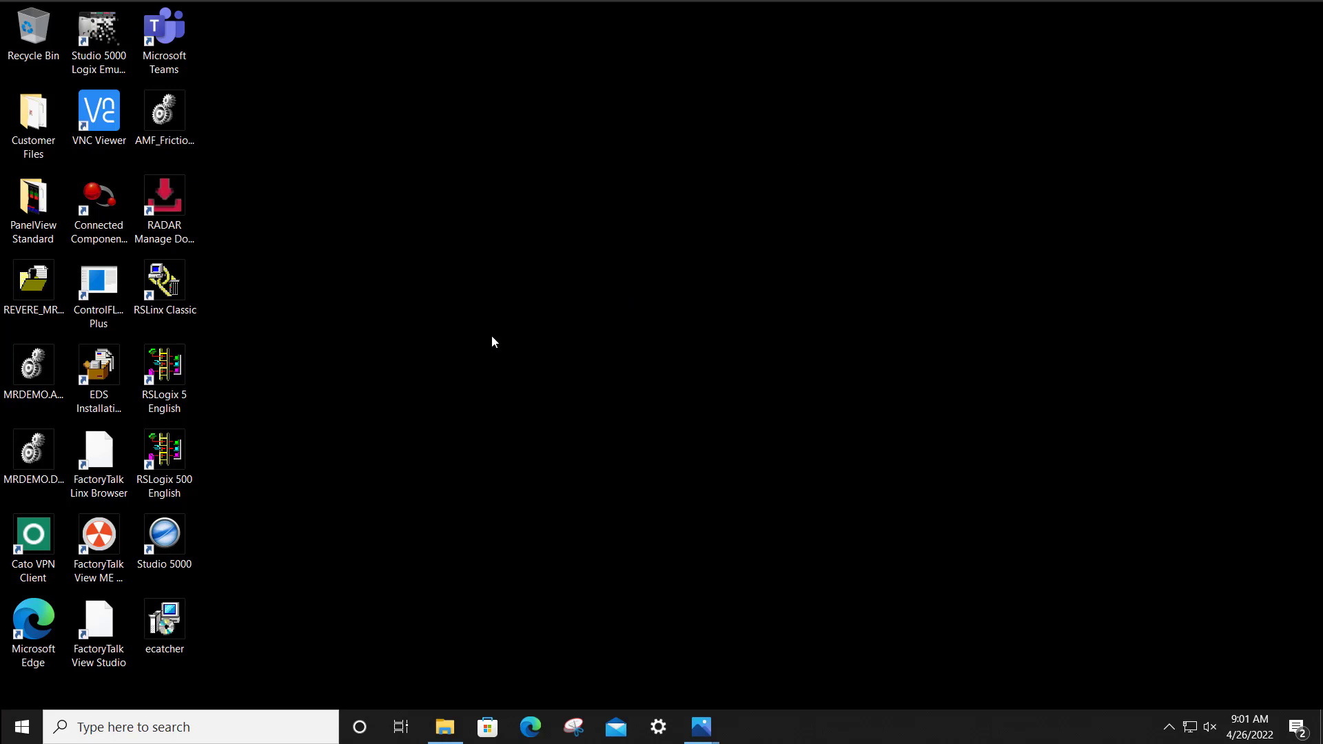
double_click(101, 626)
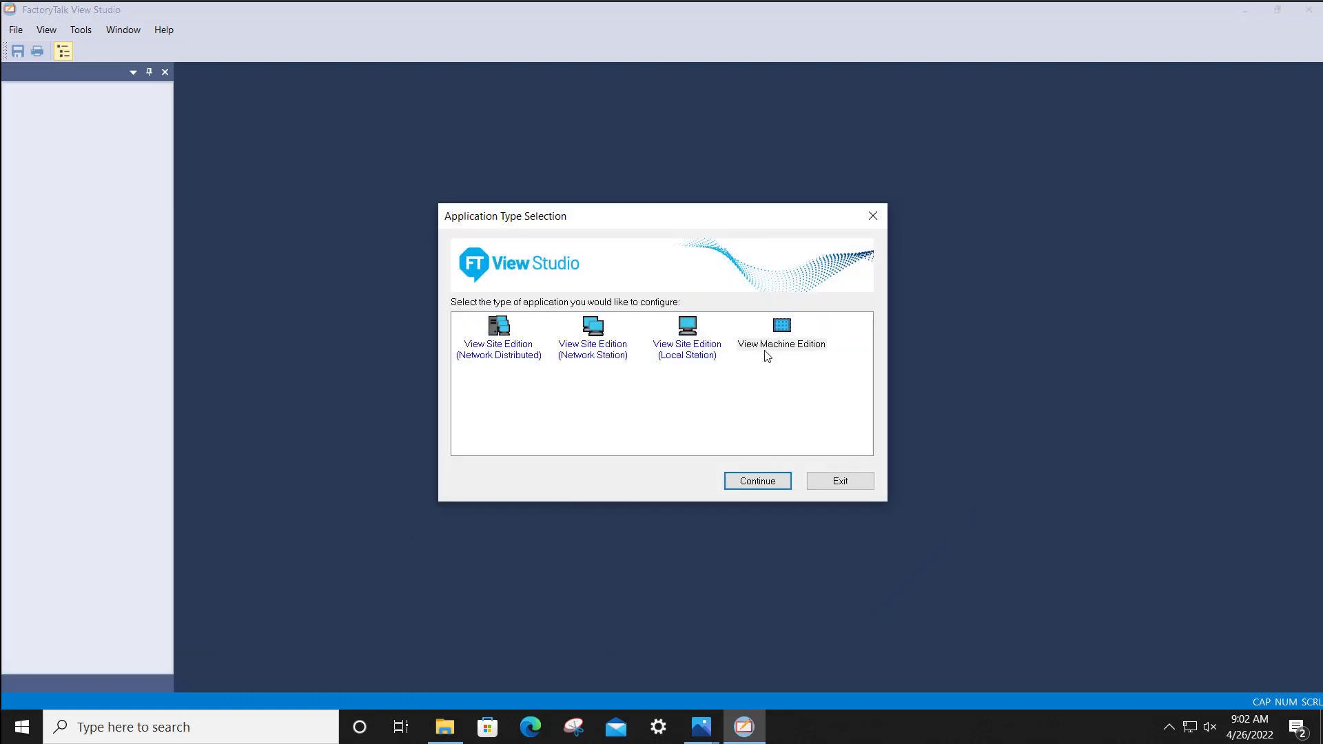
click(804, 346)
click(776, 483)
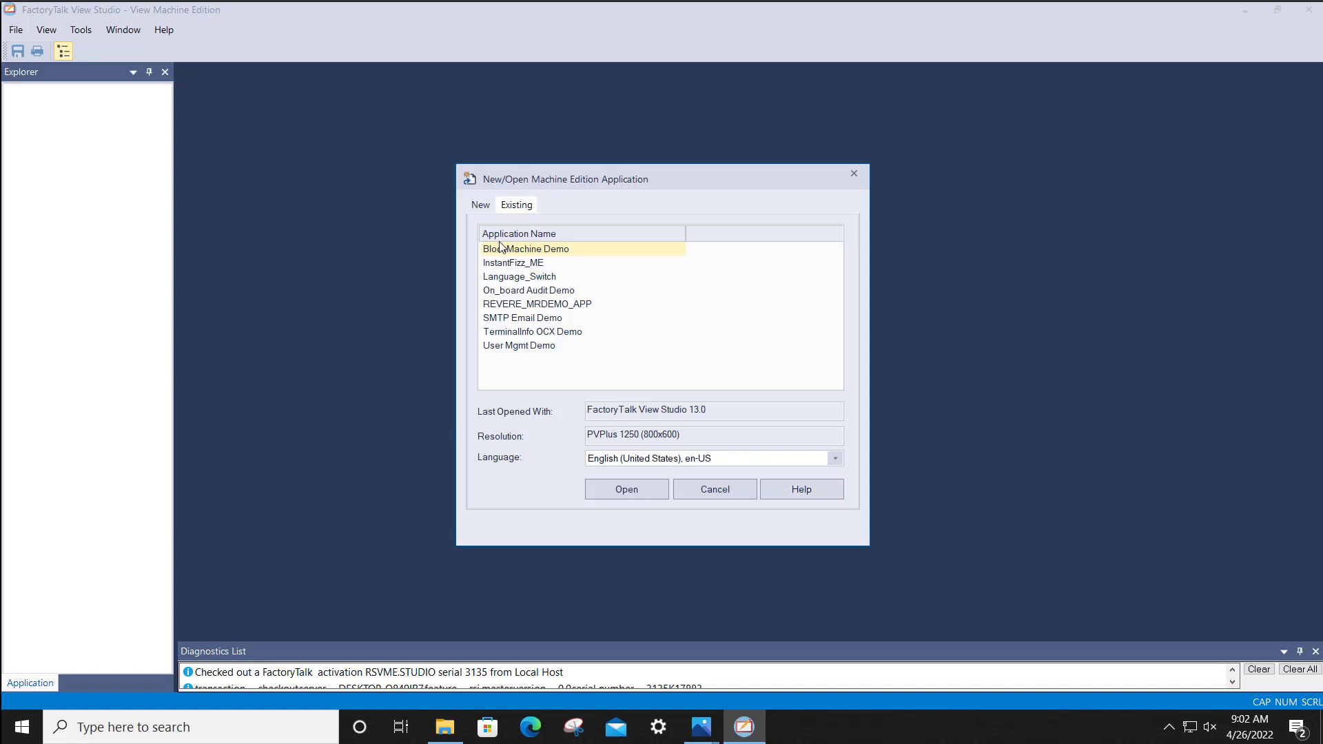
Step: Name the new application 'Conversion' with PVPlus 7 Standard/Performance 10" (800x600) resolution
click(482, 207)
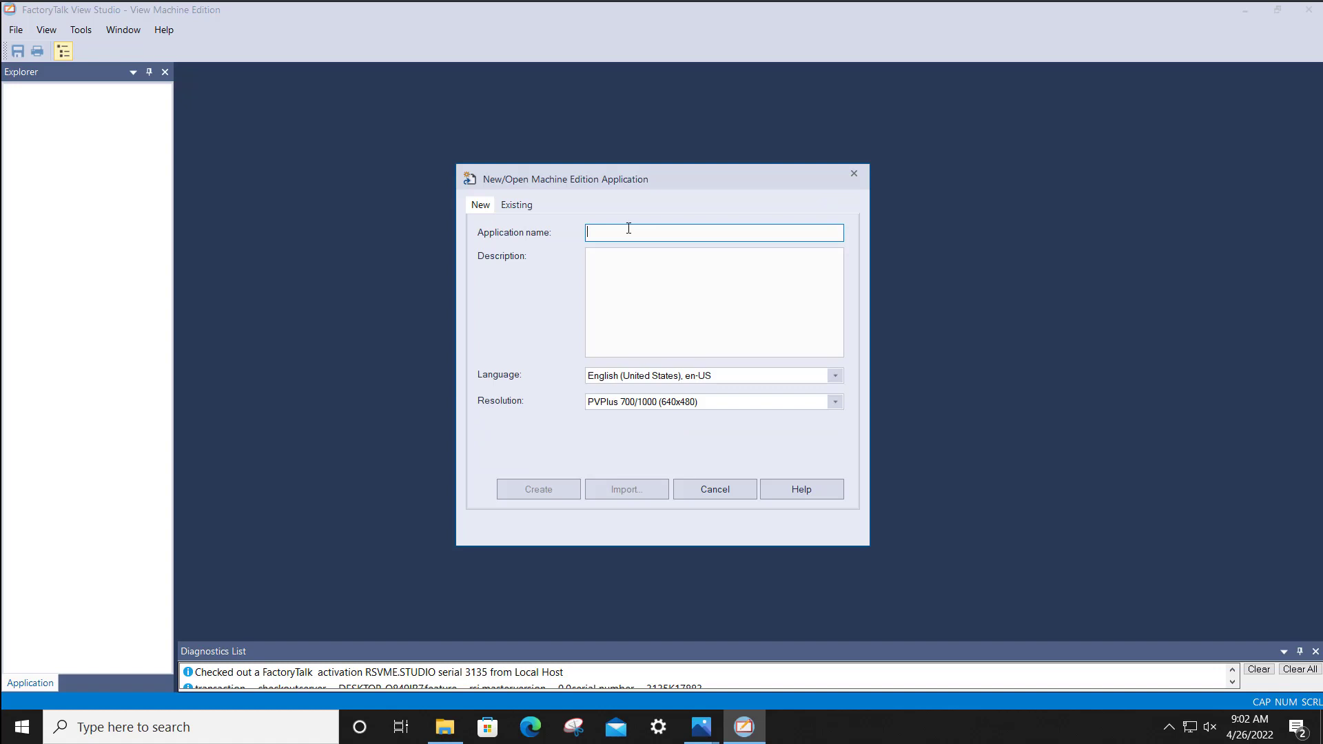
text(Conversion)
click(835, 403)
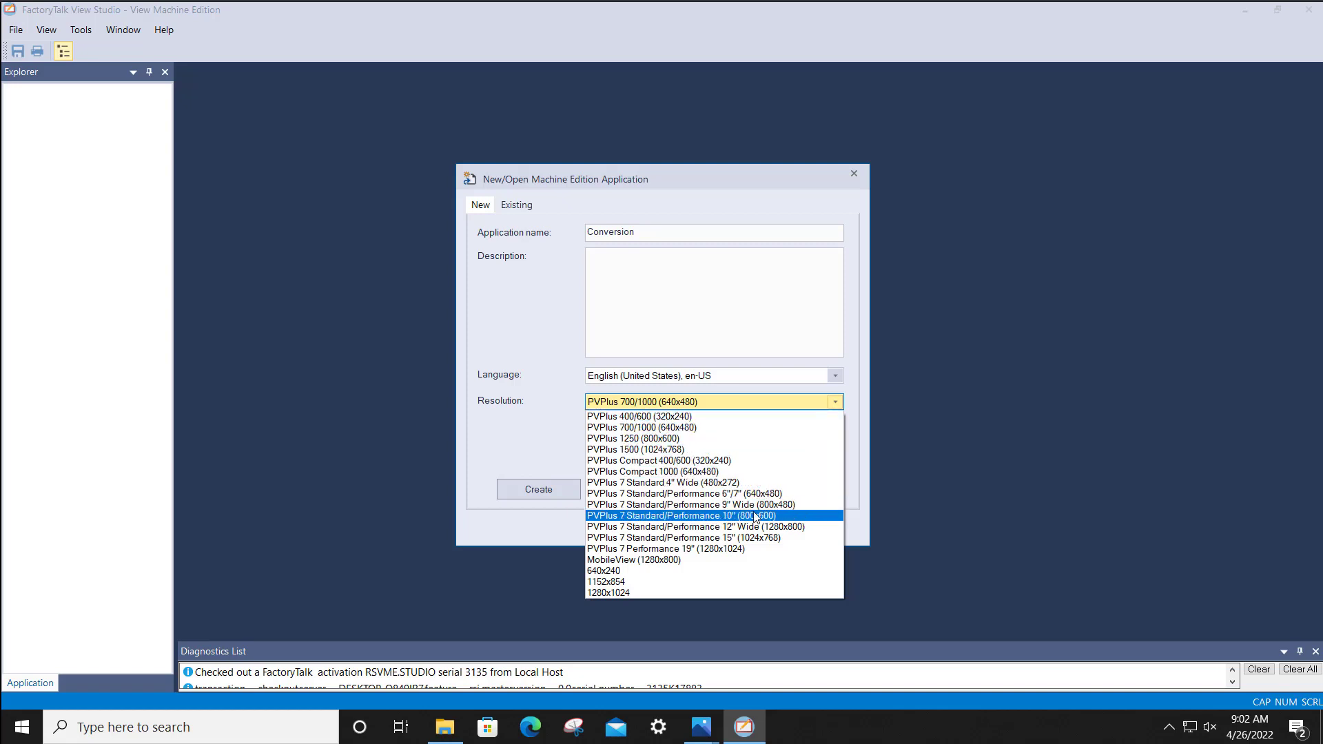
click(646, 516)
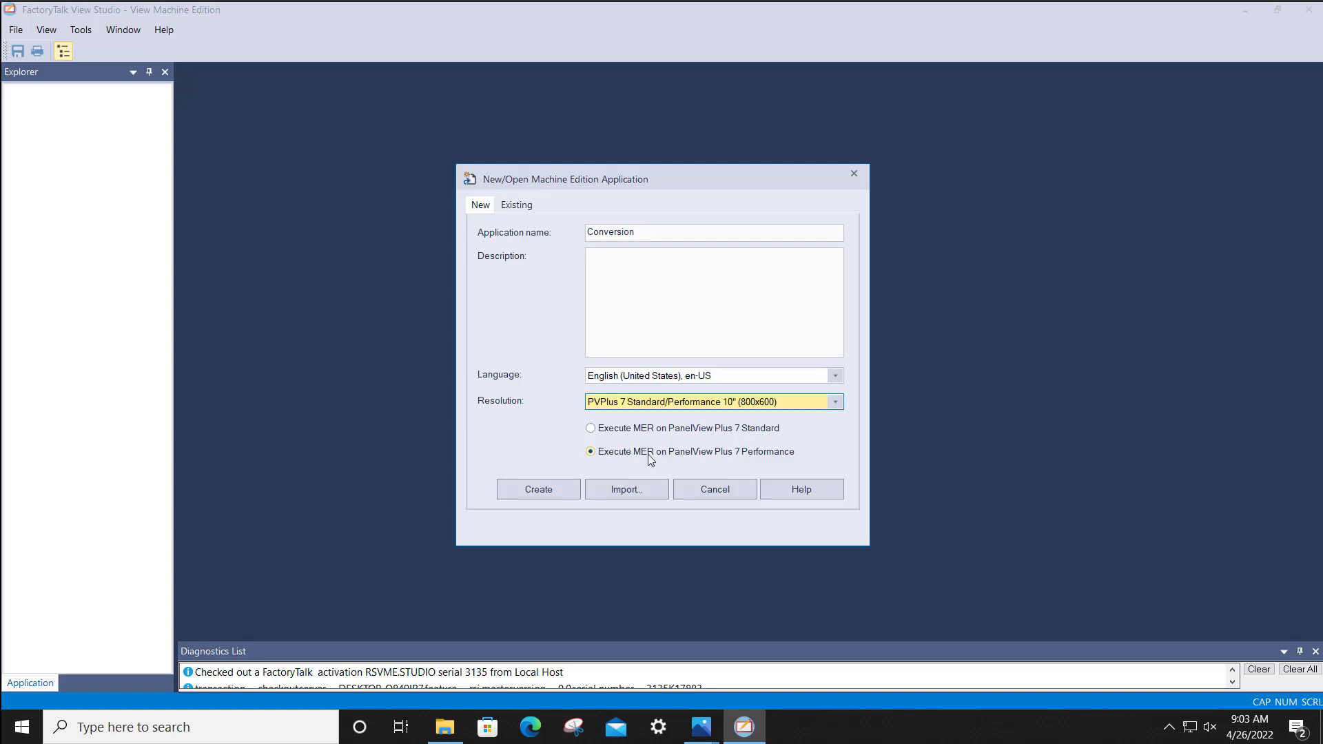
Step: Import a PanelBuilder Application (*.pba), selecting C47148.PBA from the PanelView Standard folder
click(633, 493)
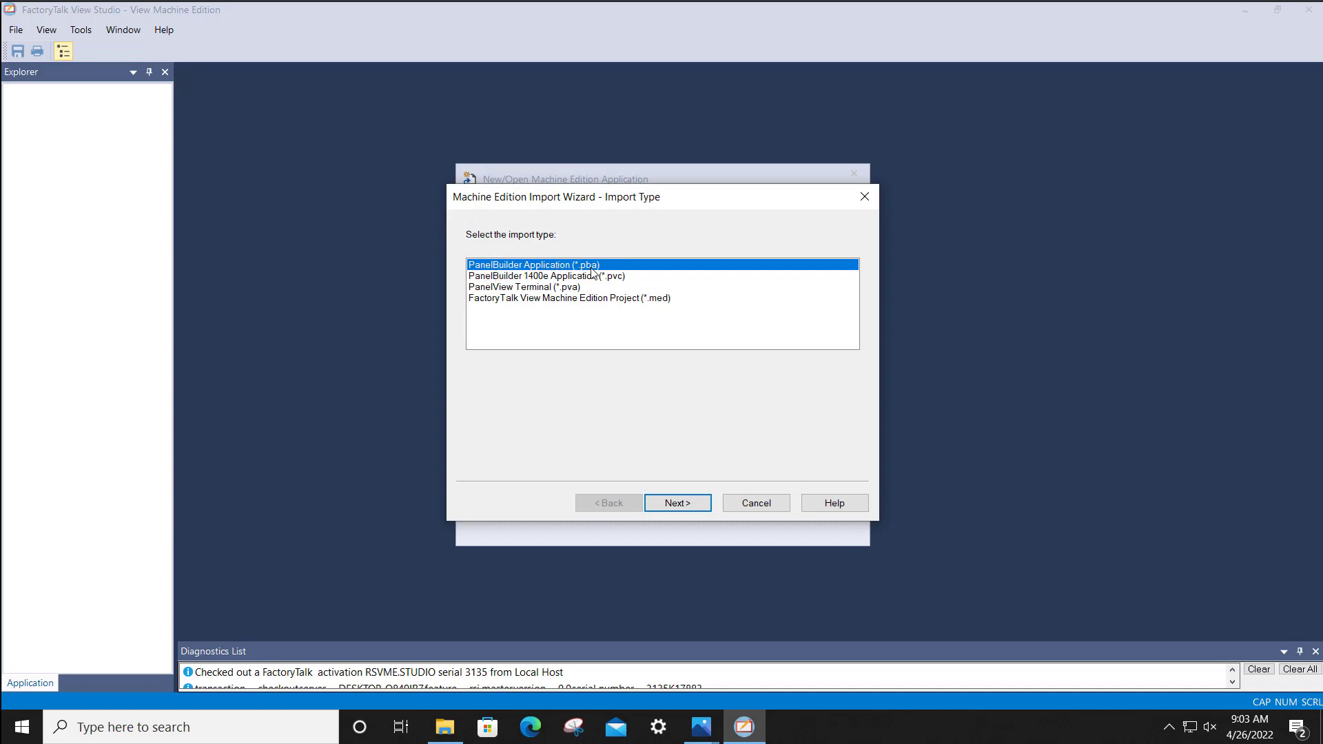
click(584, 288)
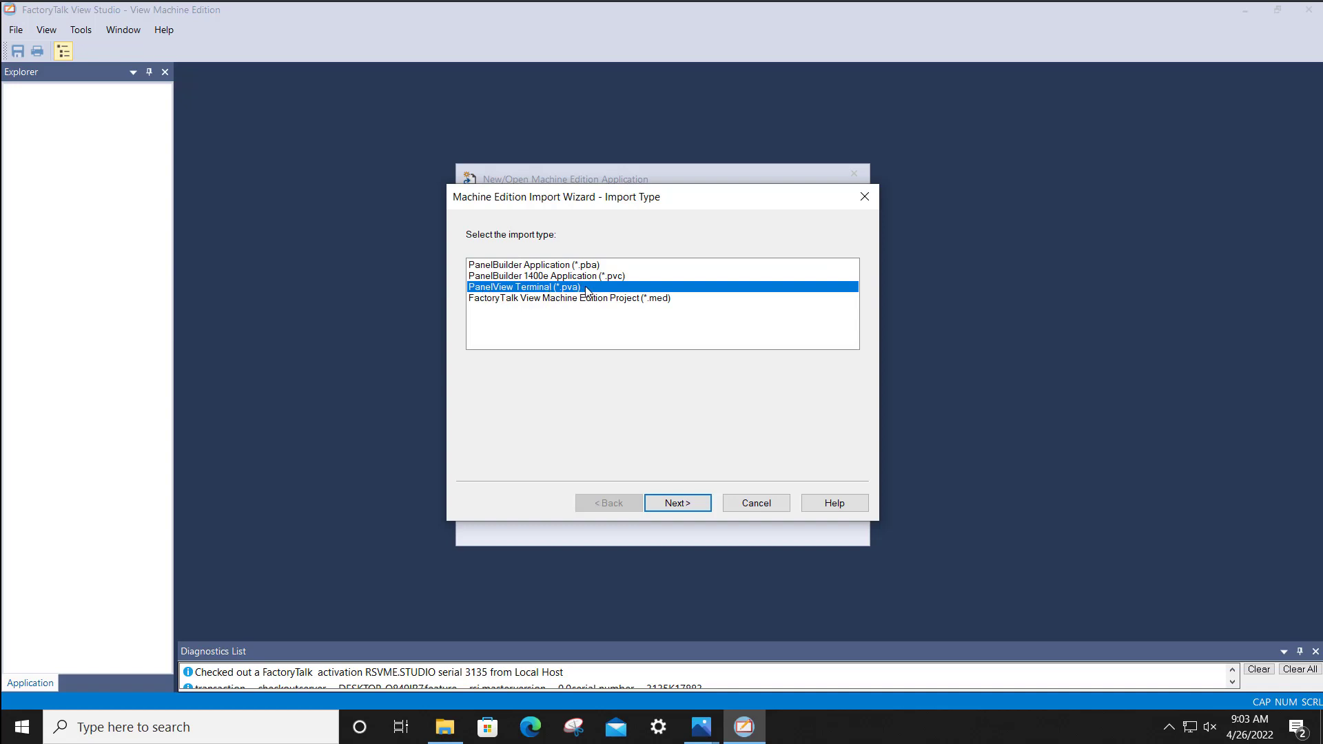
click(618, 266)
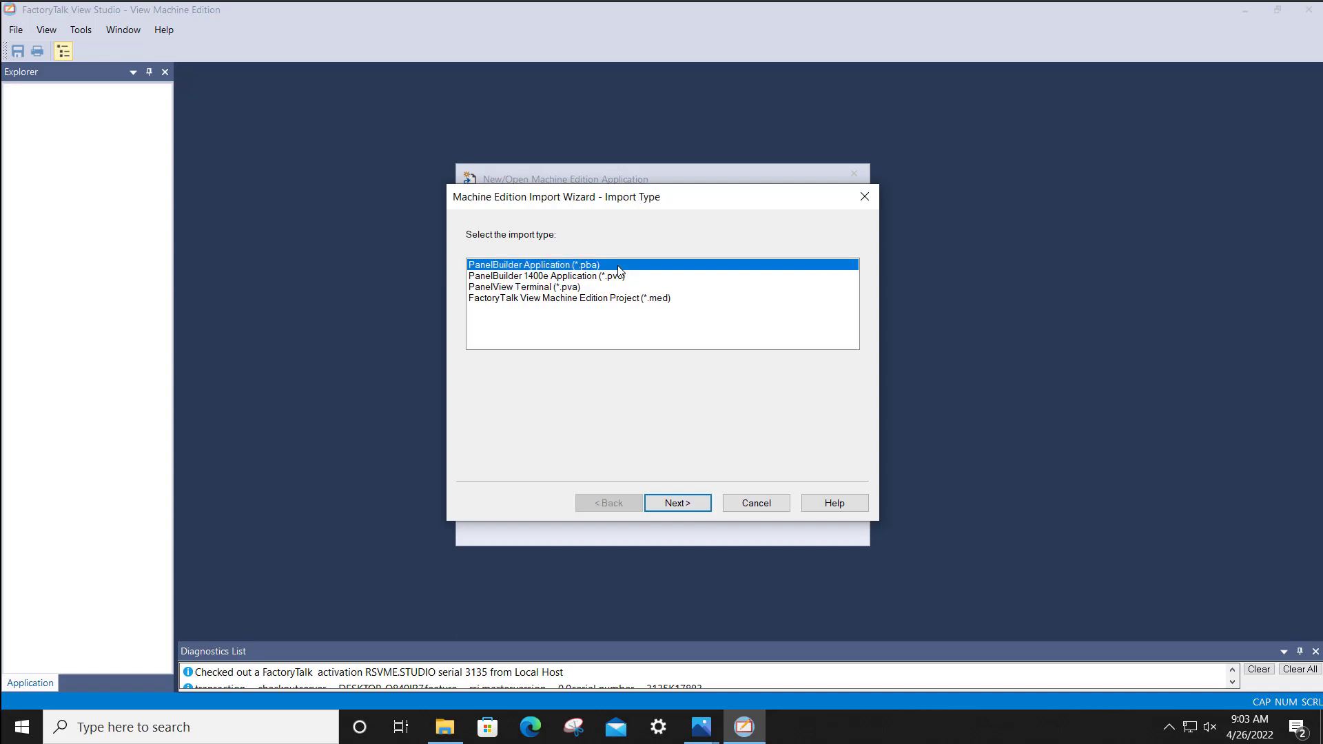
click(679, 504)
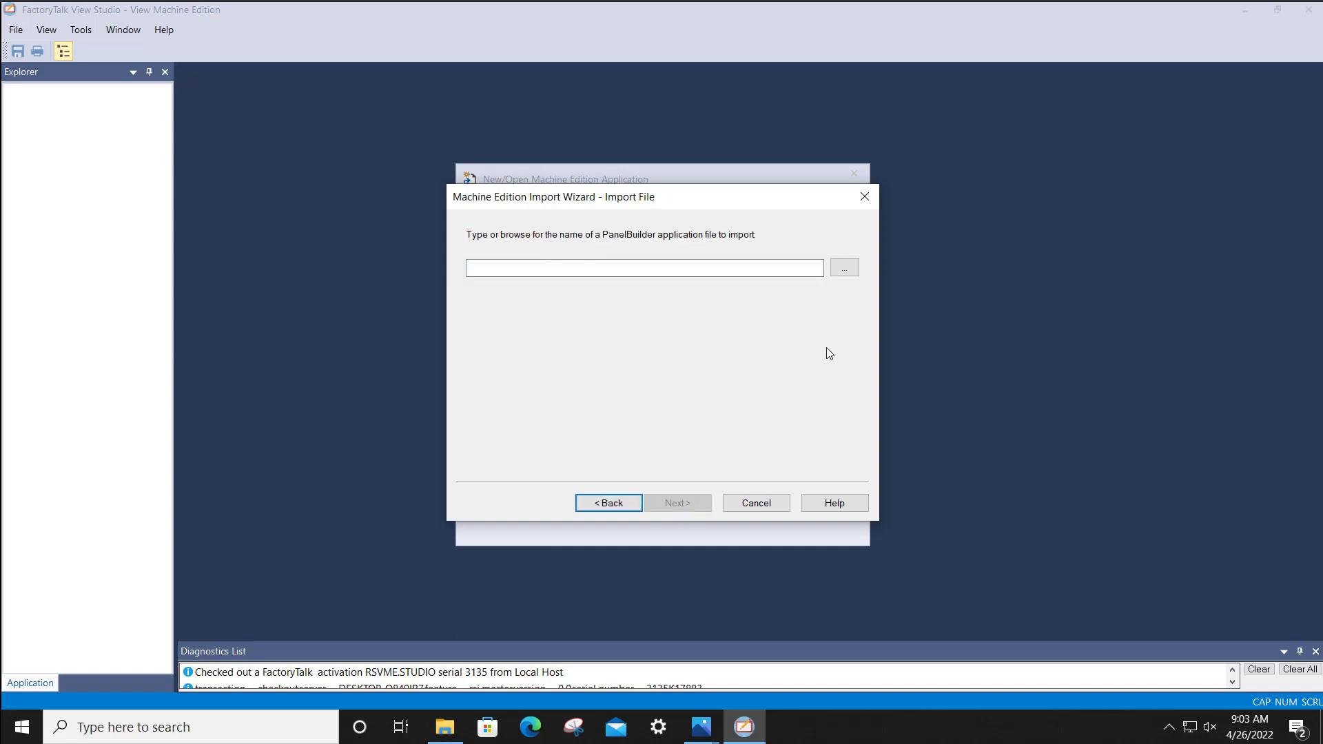
click(840, 272)
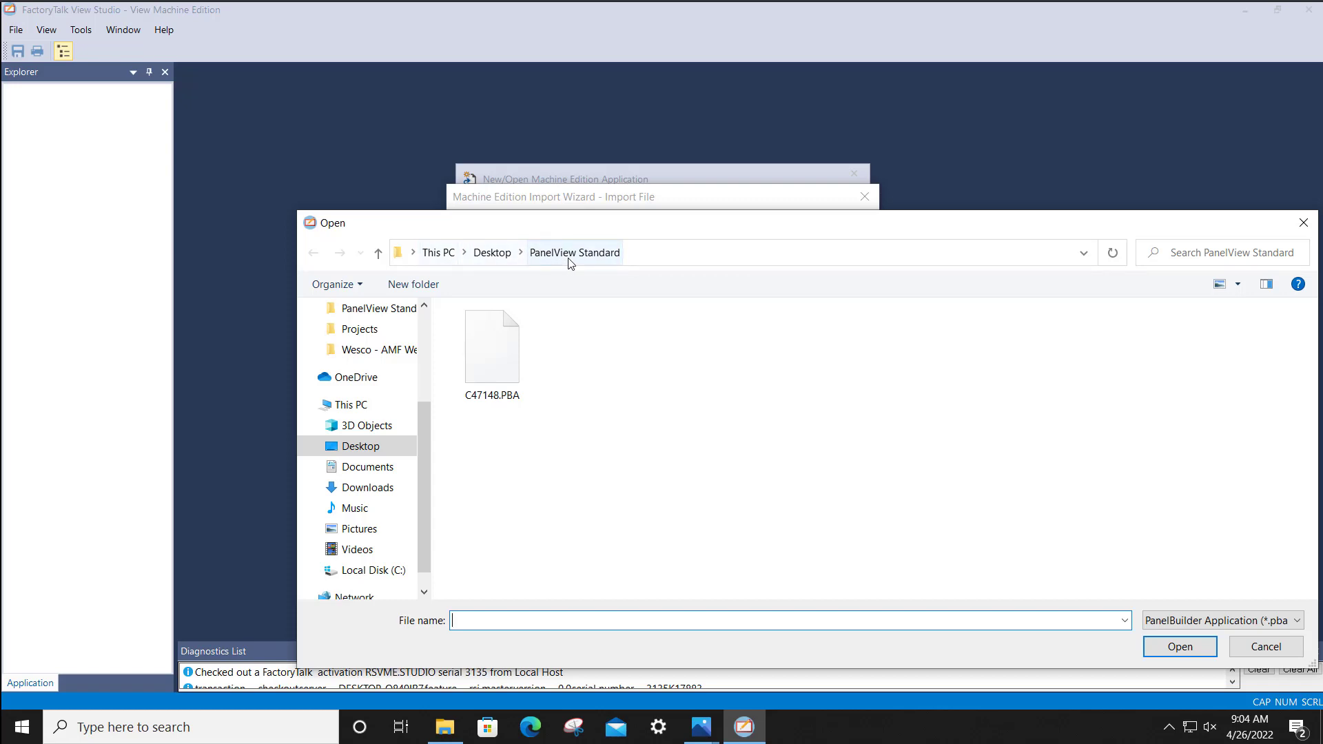
click(513, 398)
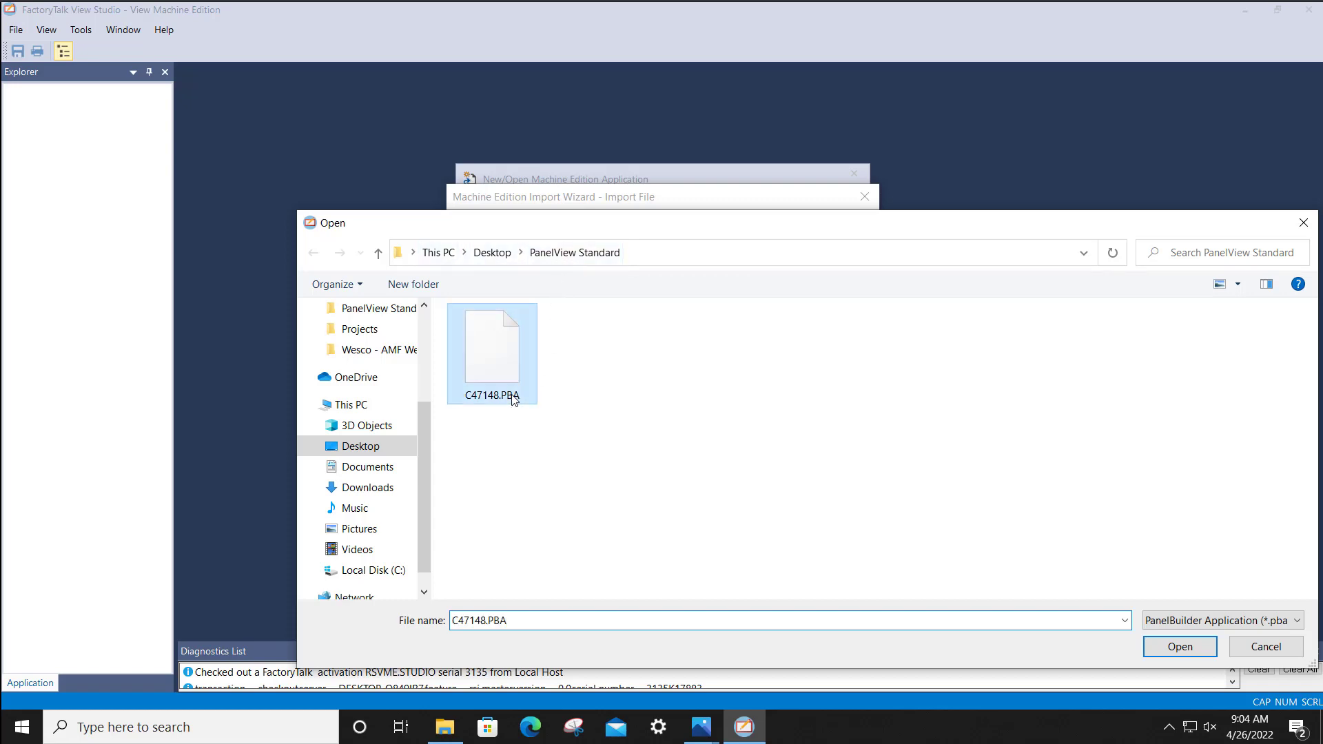
click(1164, 648)
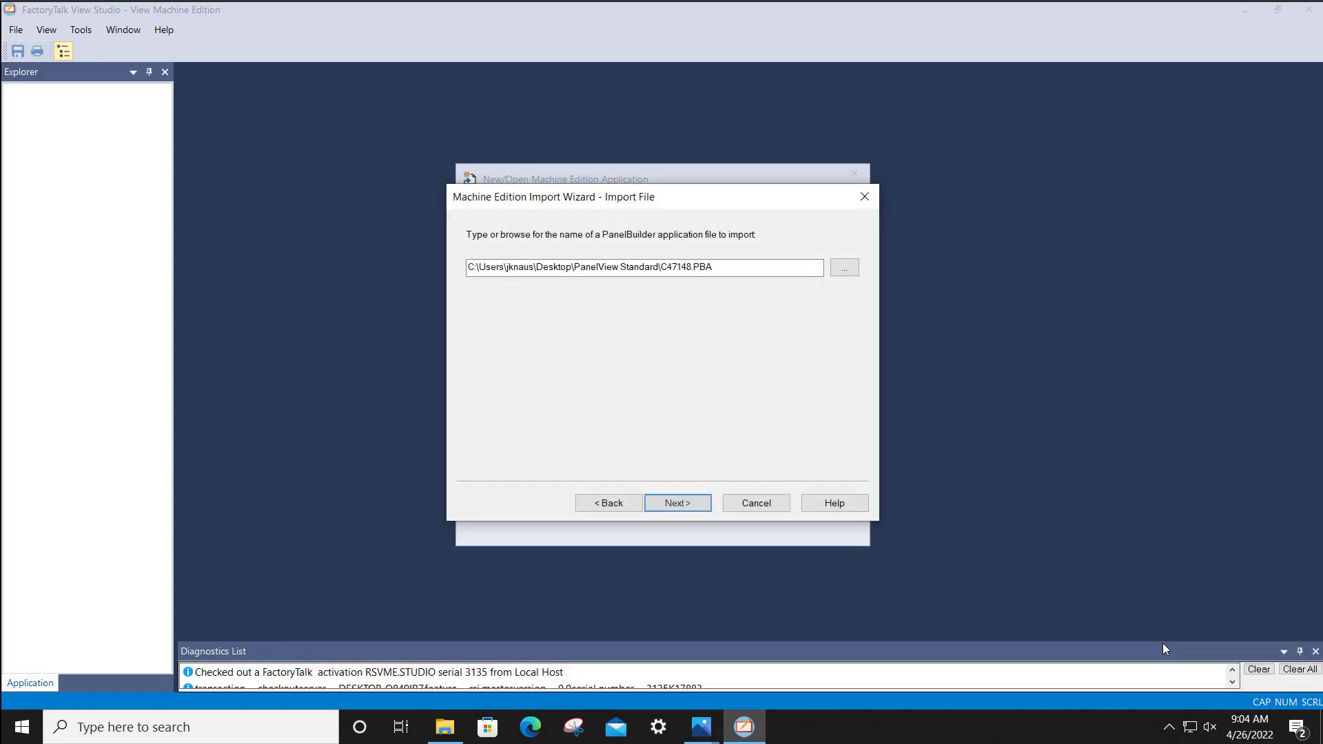
Step: Move on to Import Options, keeping existing window size, touch enabled and Arial font
click(700, 507)
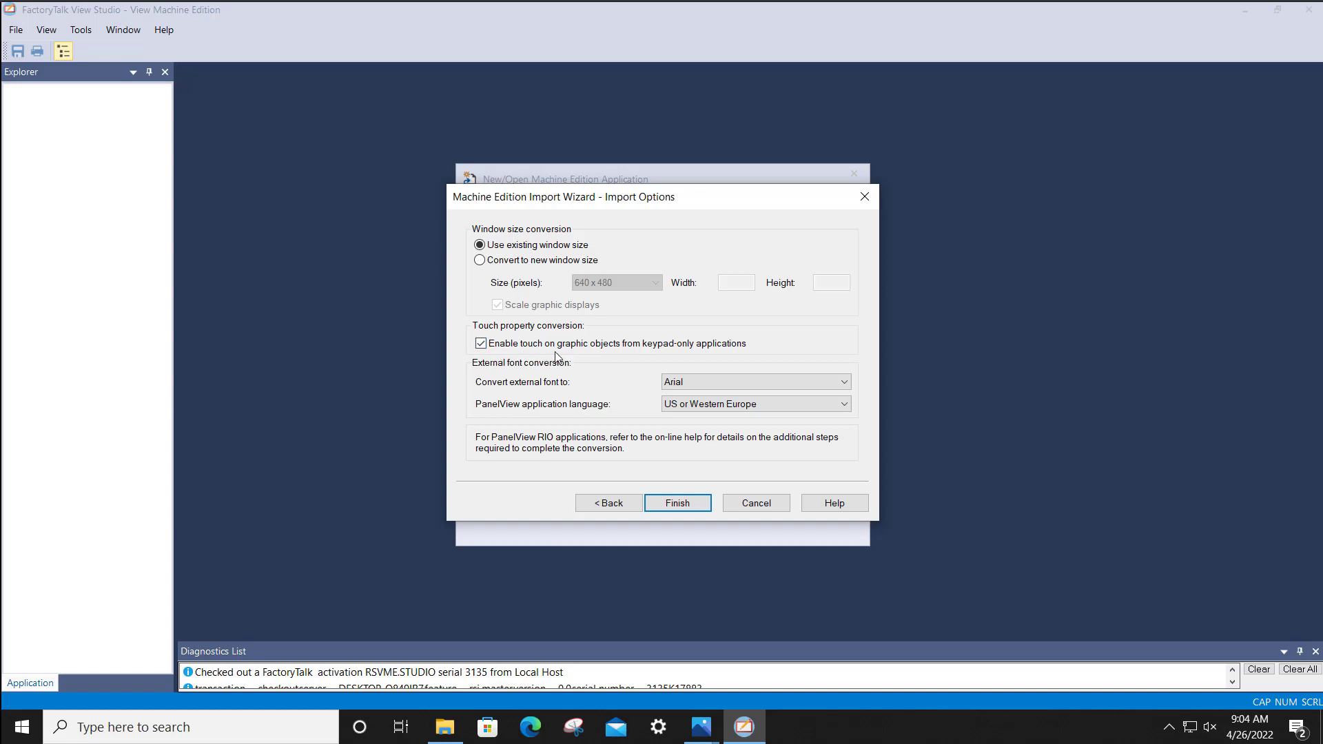
Step: Finish the Import Wizard to begin converting C47148.PBA into the Conversion project
click(701, 507)
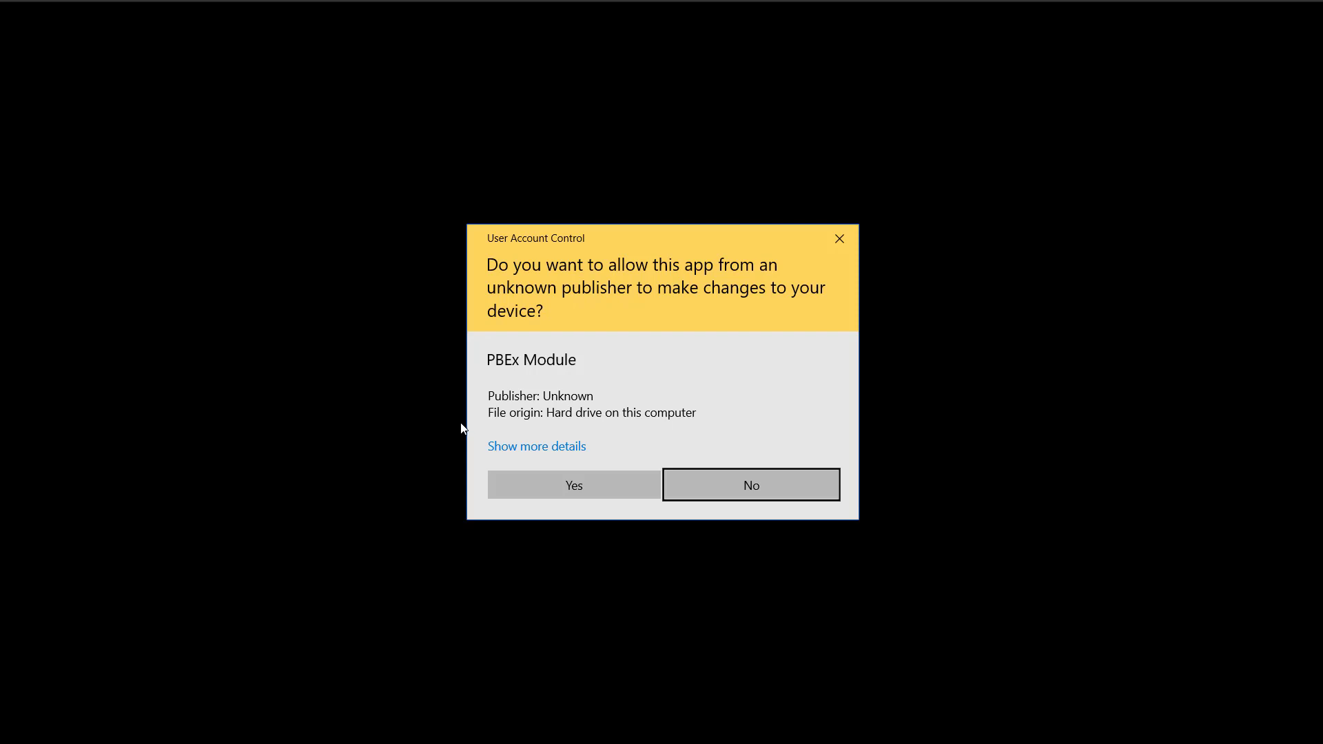
Step: Allow the PBEx Module at the User Account Control prompt so the conversion completes
click(535, 484)
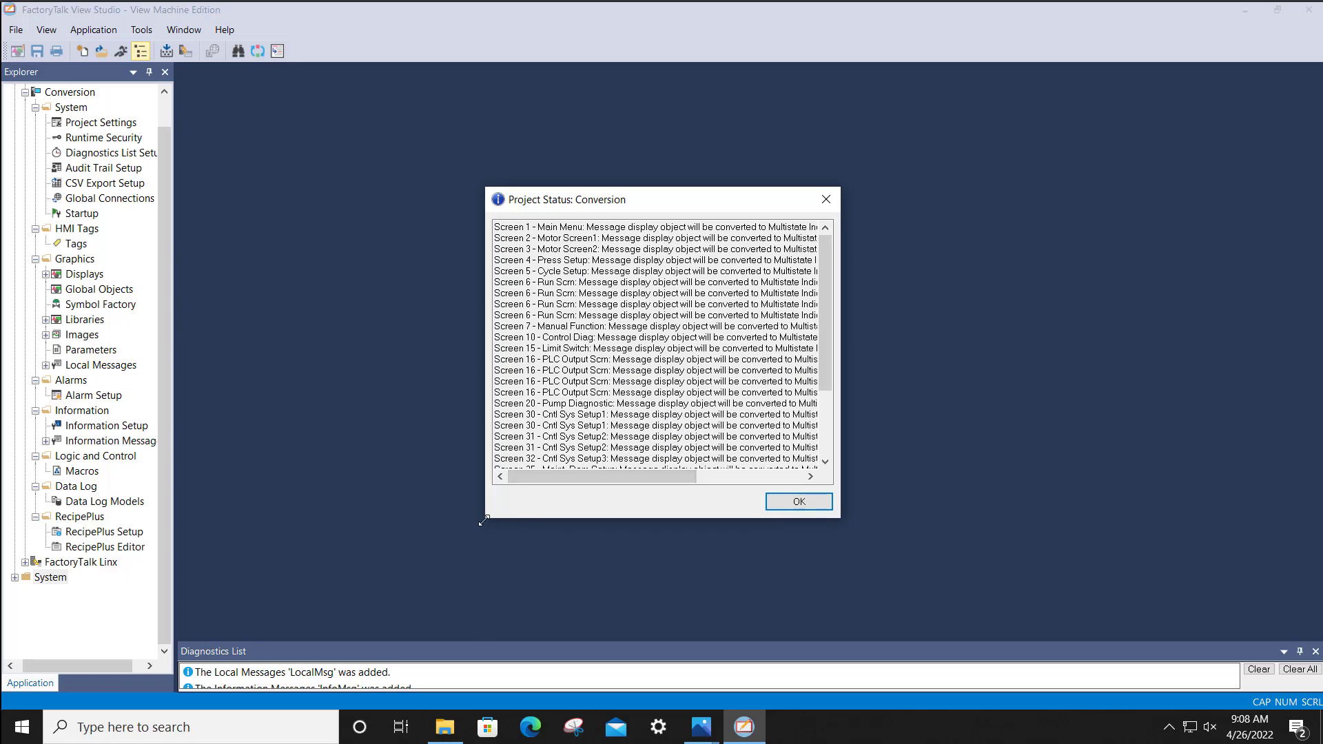
Step: Enlarge the Project Status: Conversion report to read converted objects and the convert.log note
drag(484, 521, 244, 586)
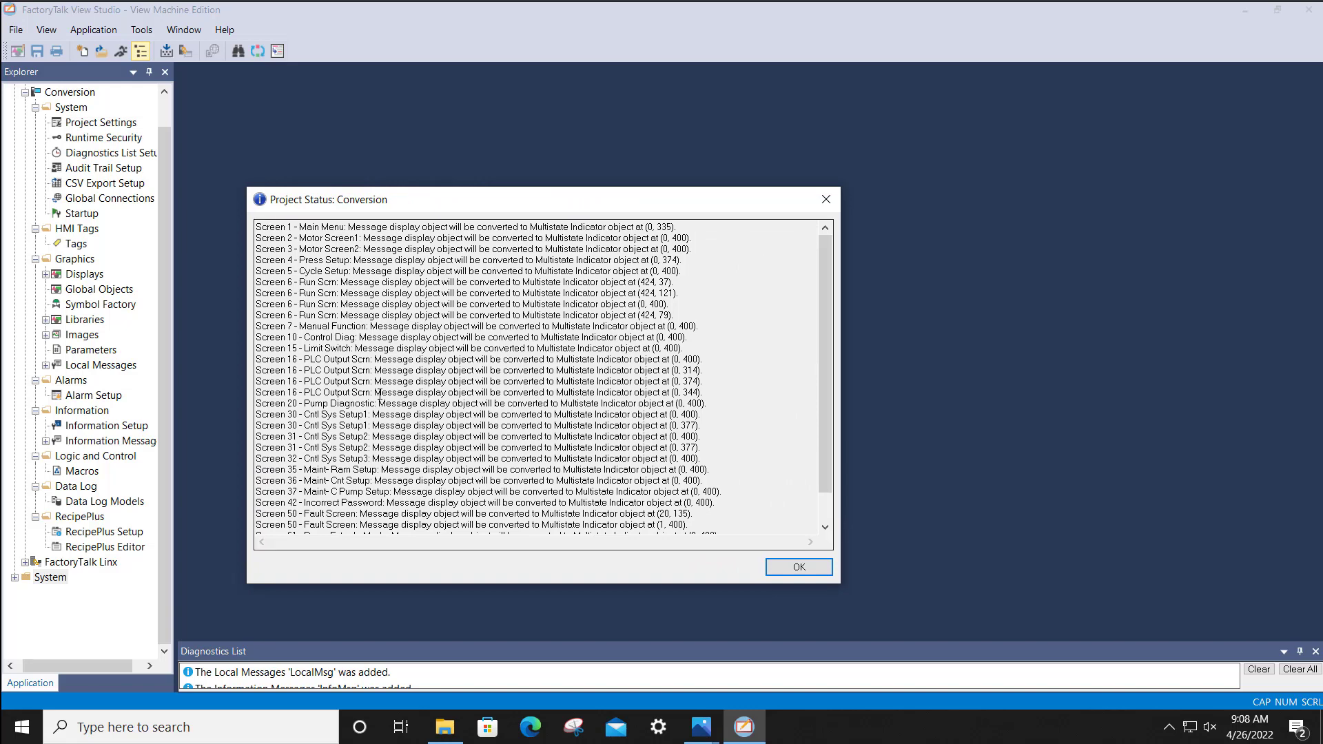
drag(828, 267, 841, 308)
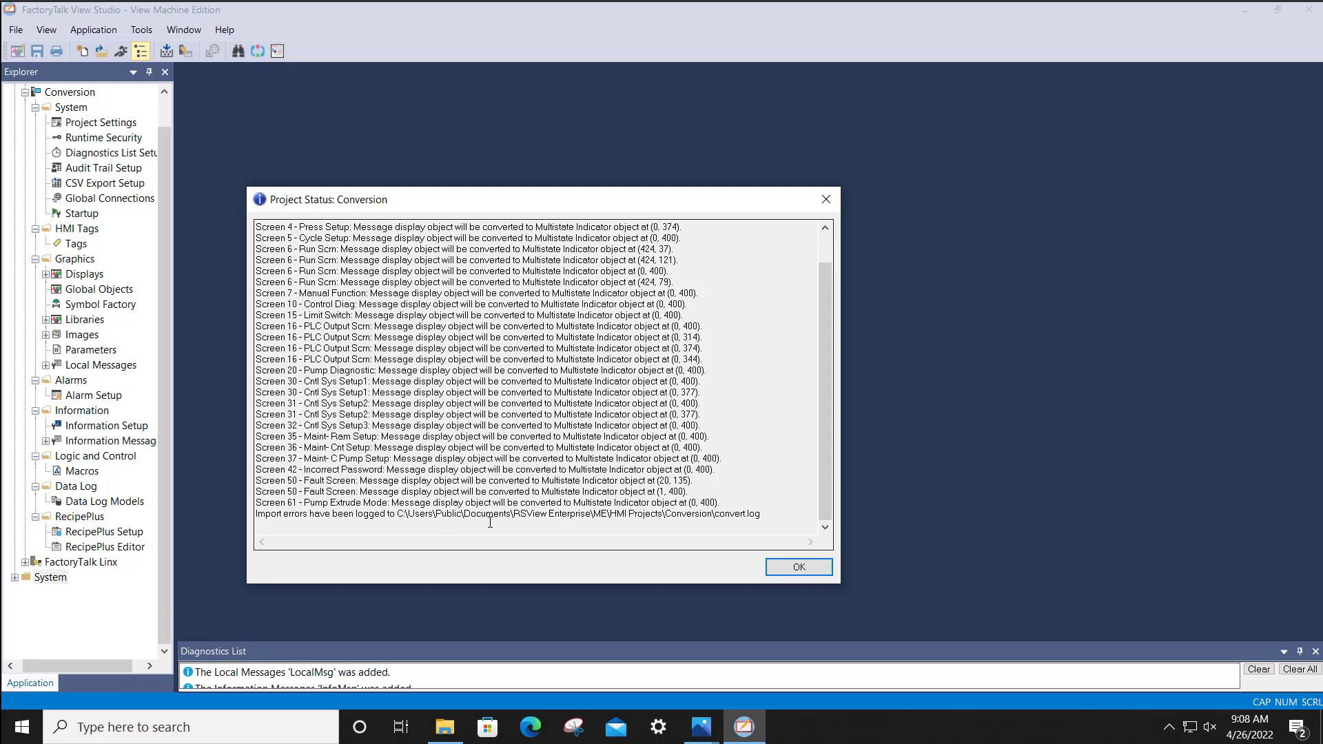
Step: Close the status report and expand Graphics > Displays to list the converted screens
click(805, 569)
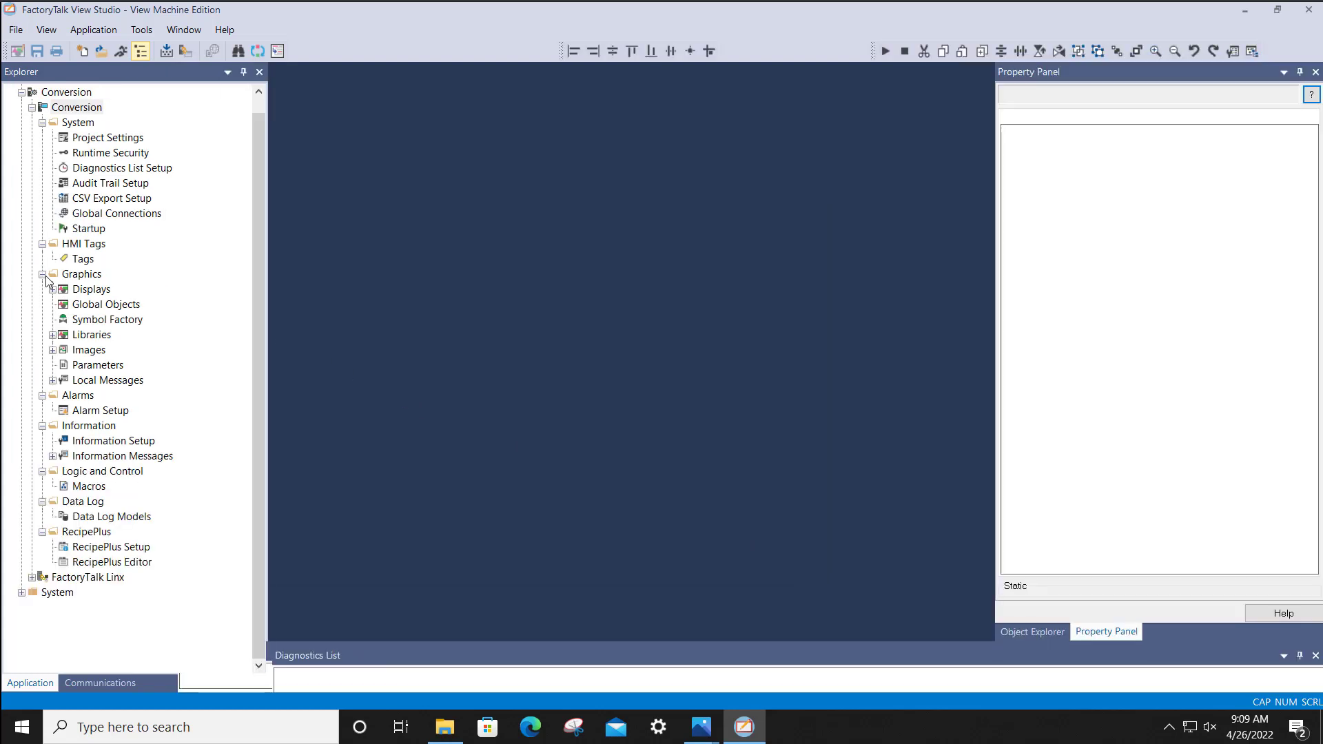
click(54, 293)
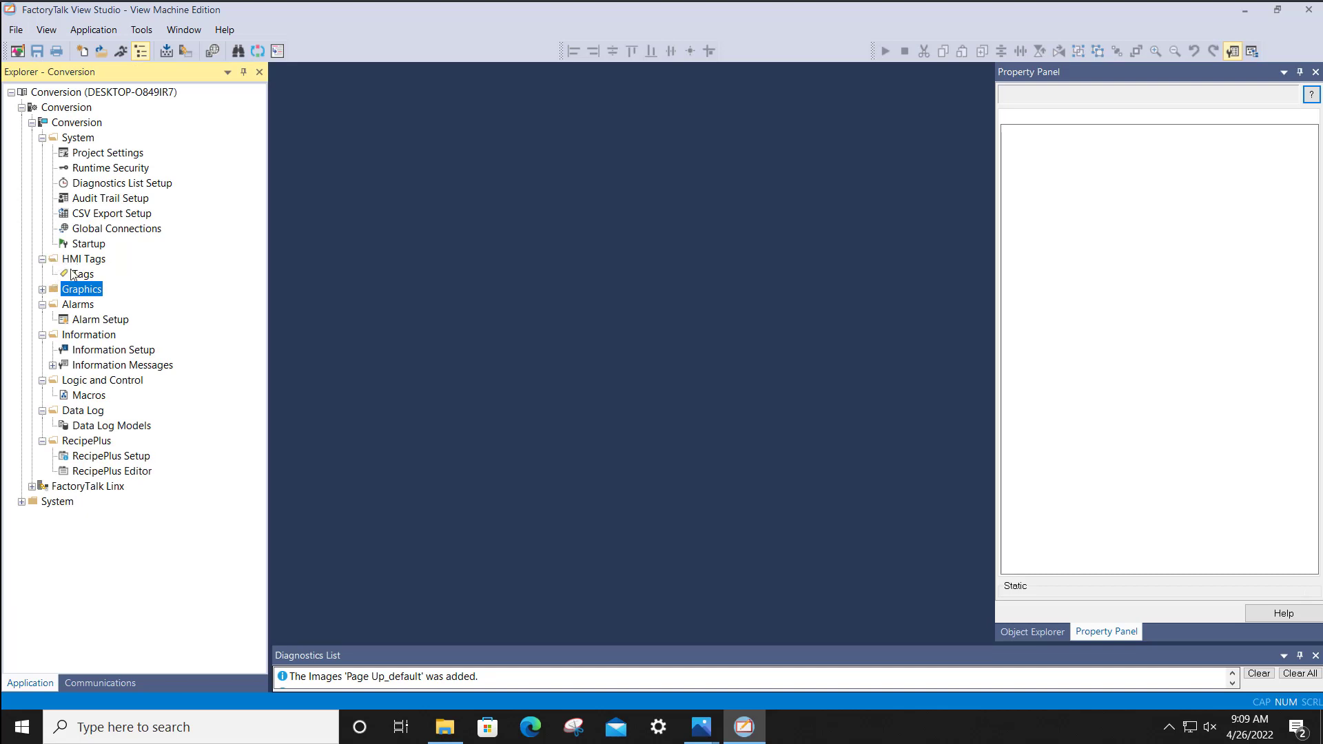
click(43, 289)
click(52, 305)
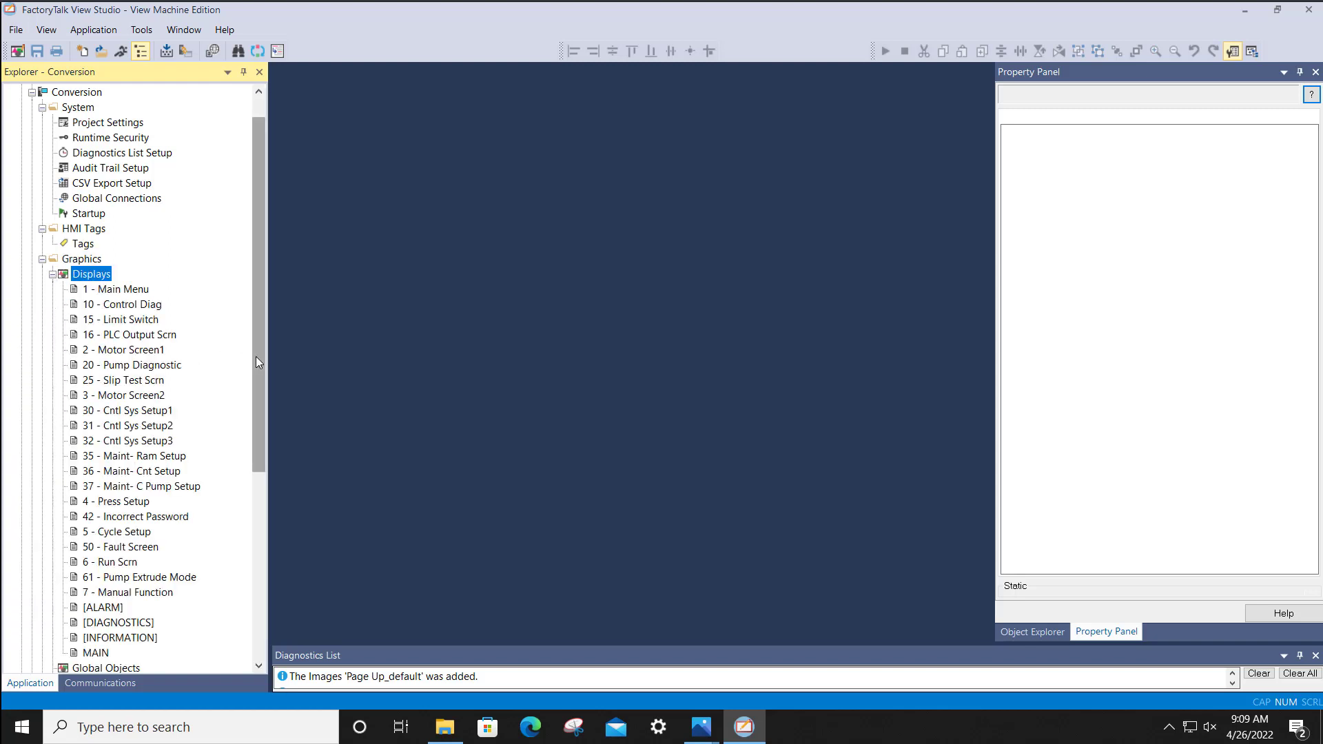
drag(255, 354, 258, 367)
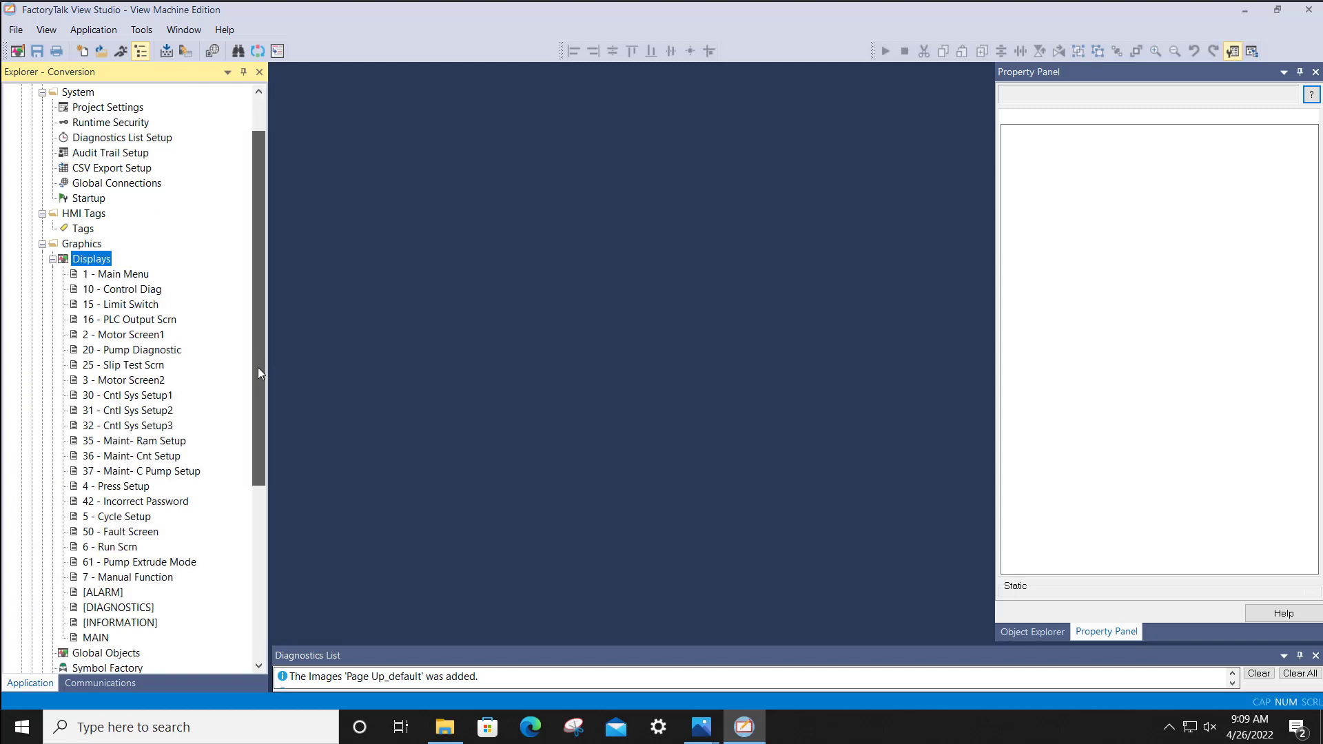
Step: Open the 2 - Motor Screen1 display and the STOP MOTOR #2 button's Momentary Push Button Properties
double_click(140, 336)
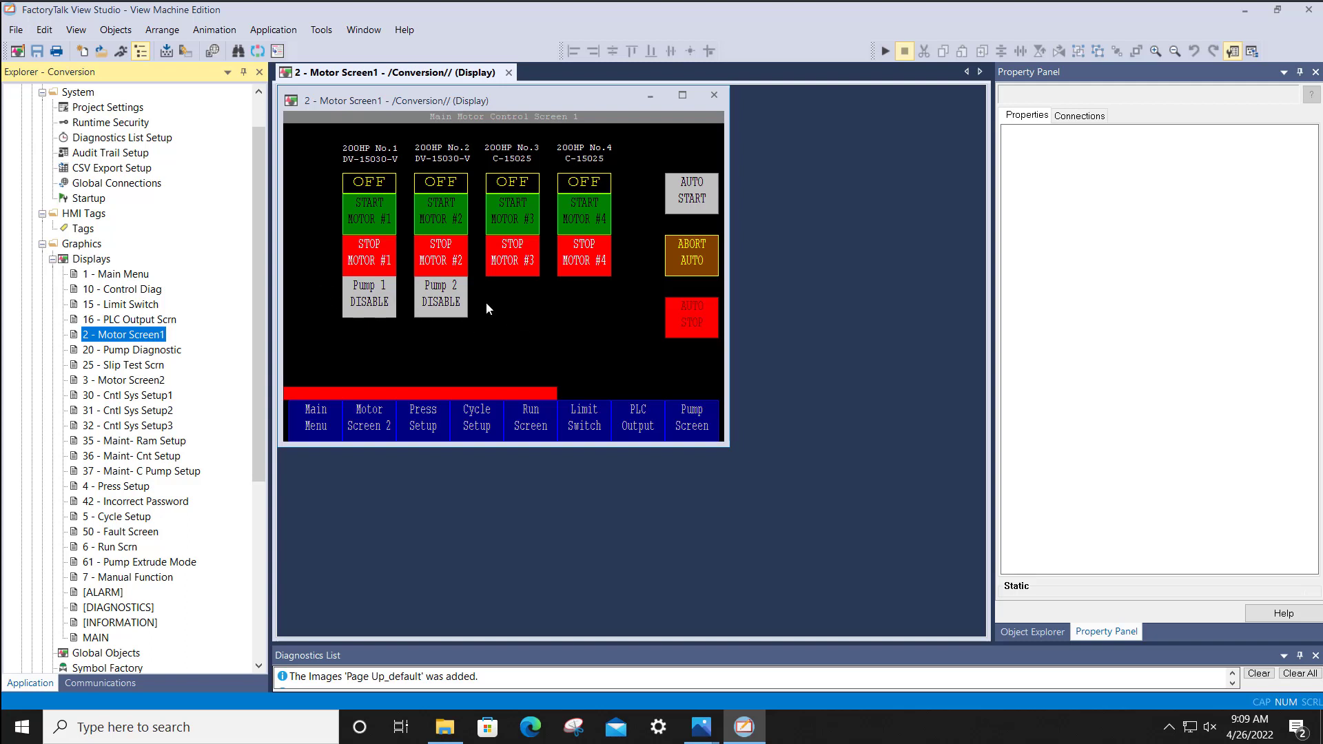
double_click(438, 267)
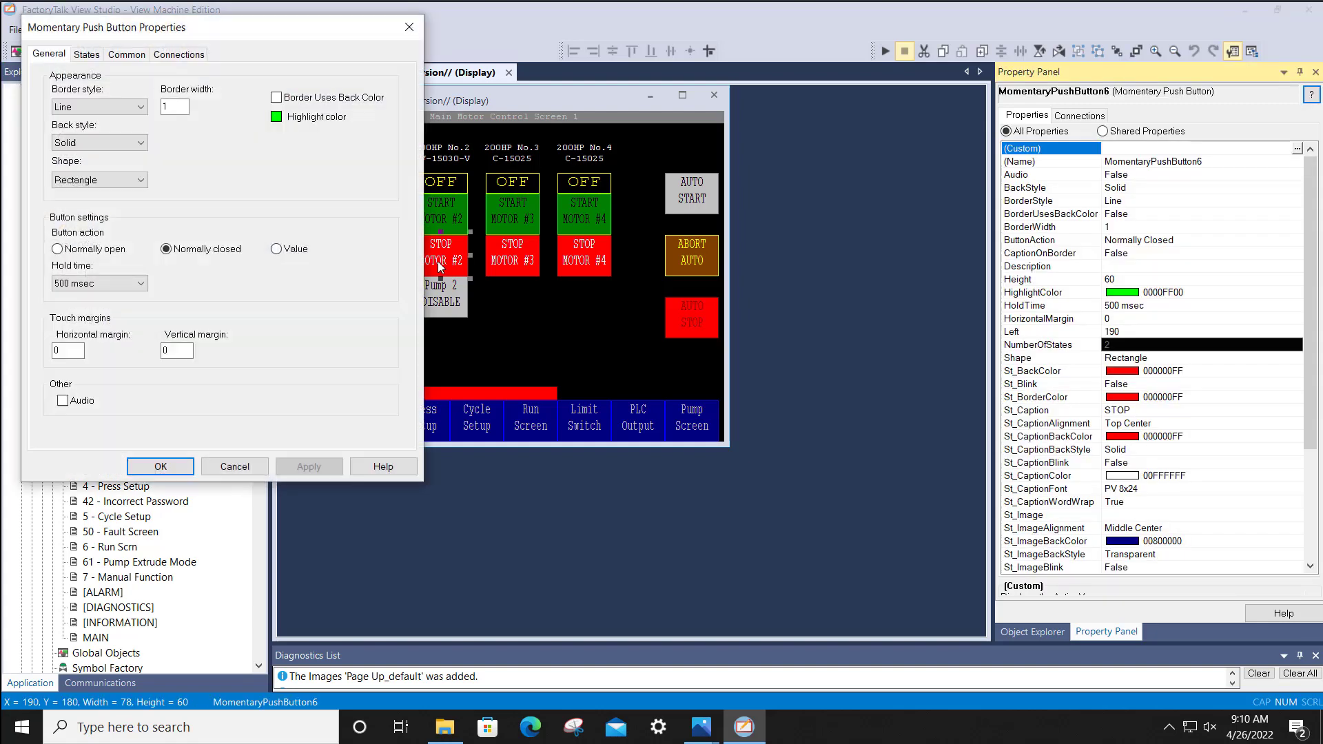
Step: Check that STOP MOTOR #2 connects to tag b55_273 on Connections, then cancel unchanged
click(173, 62)
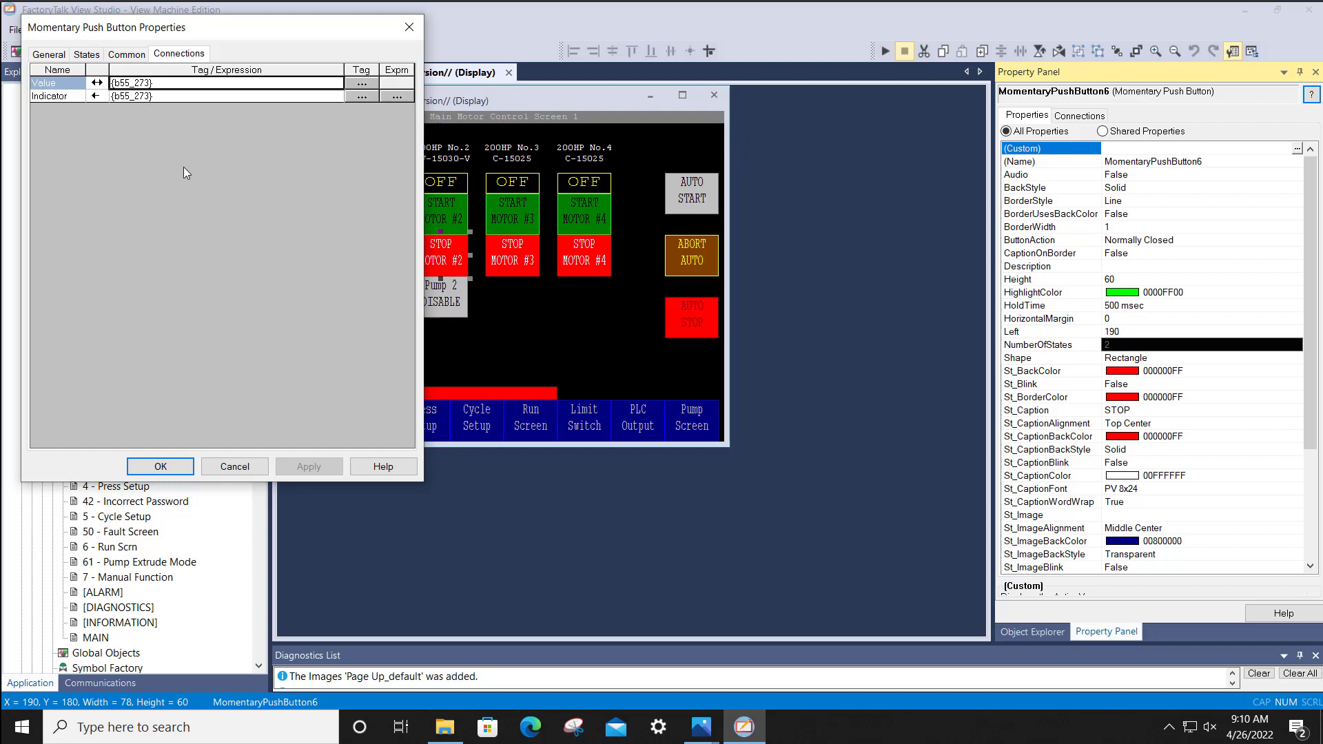
click(242, 470)
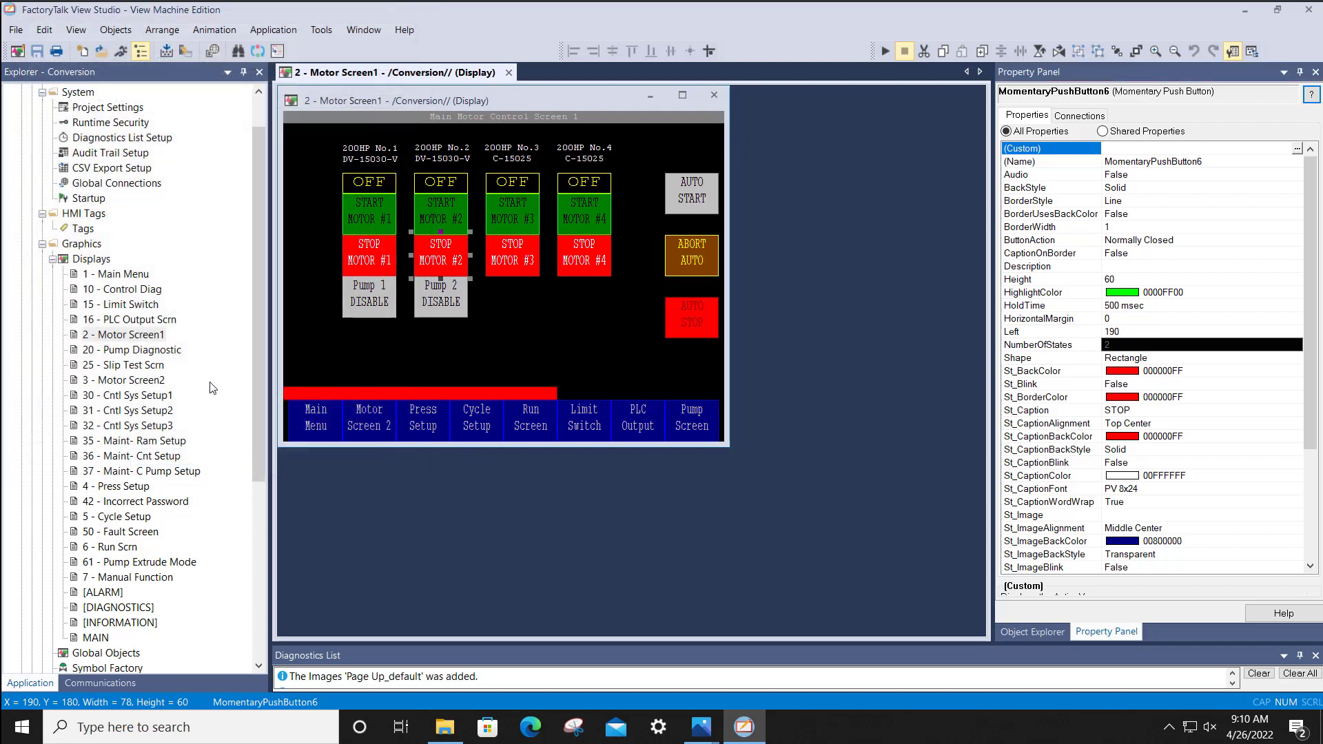
click(85, 228)
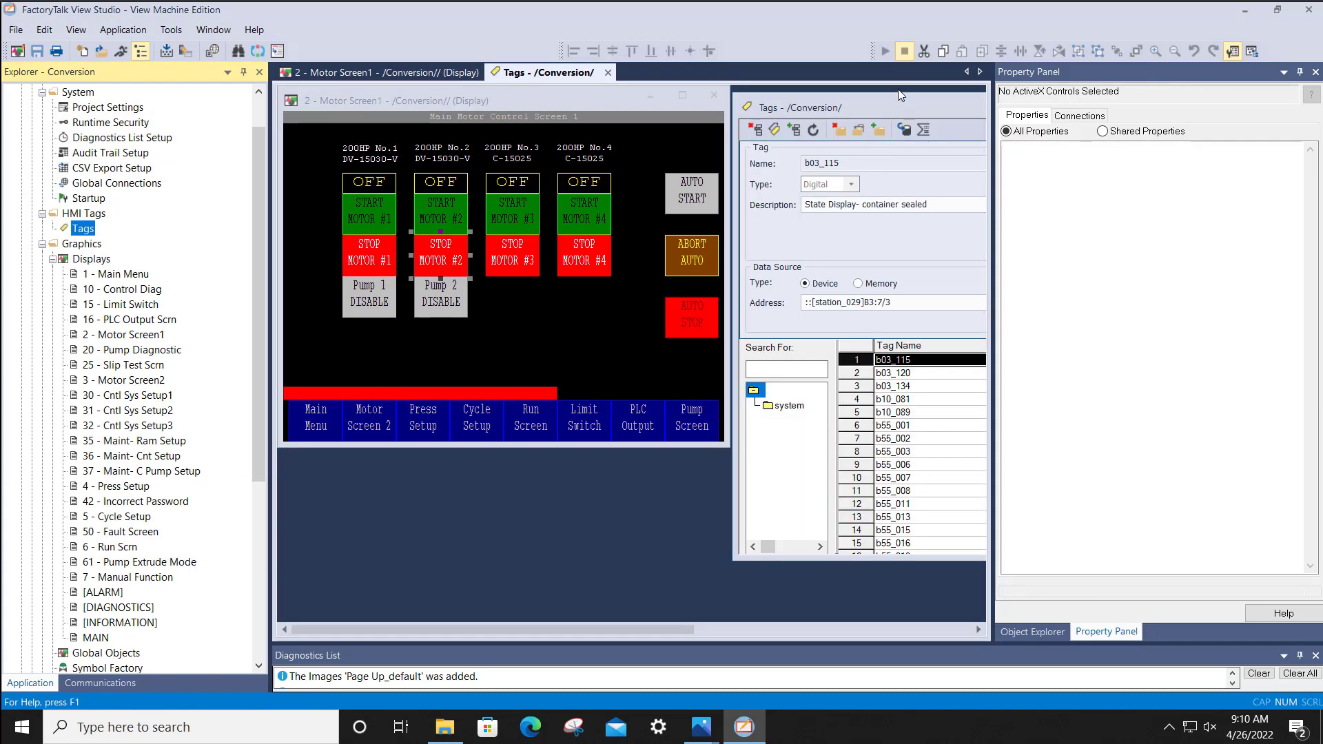
drag(892, 102, 473, 103)
scroll(565, 428, down, 10)
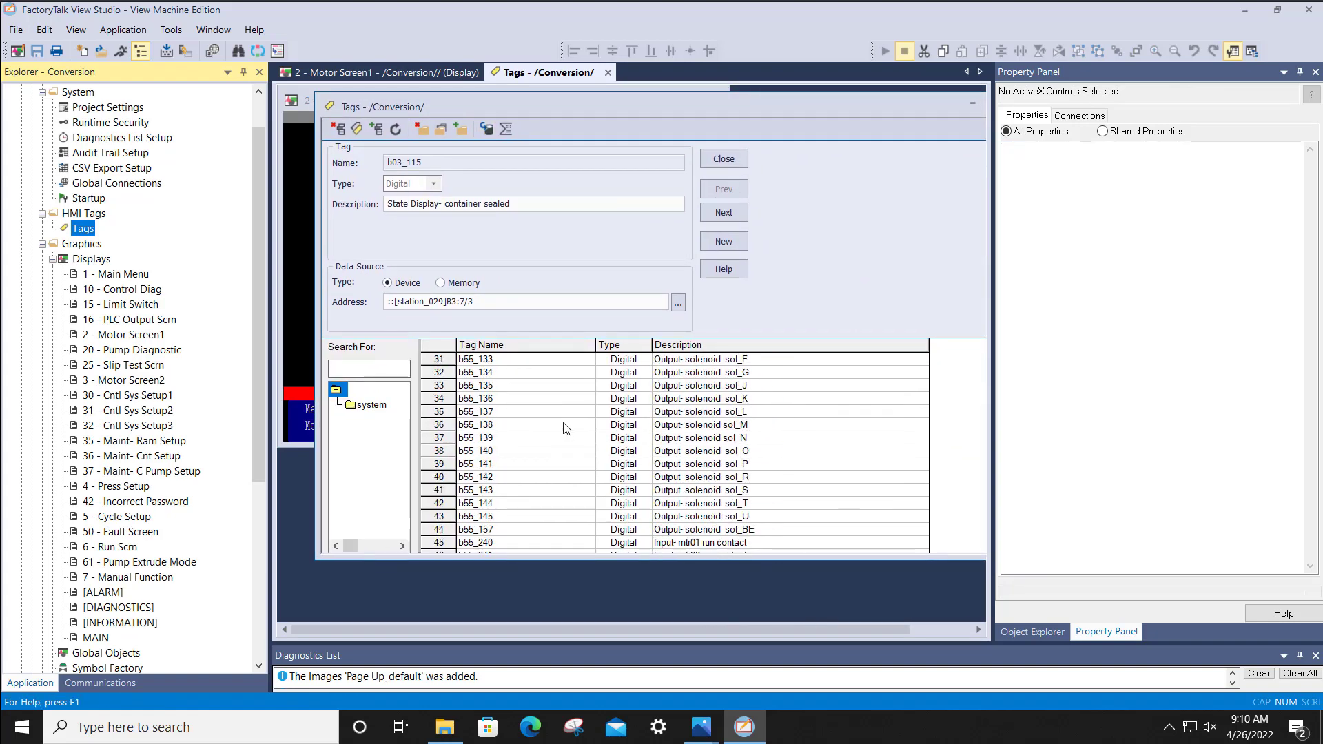
scroll(565, 428, down, 6)
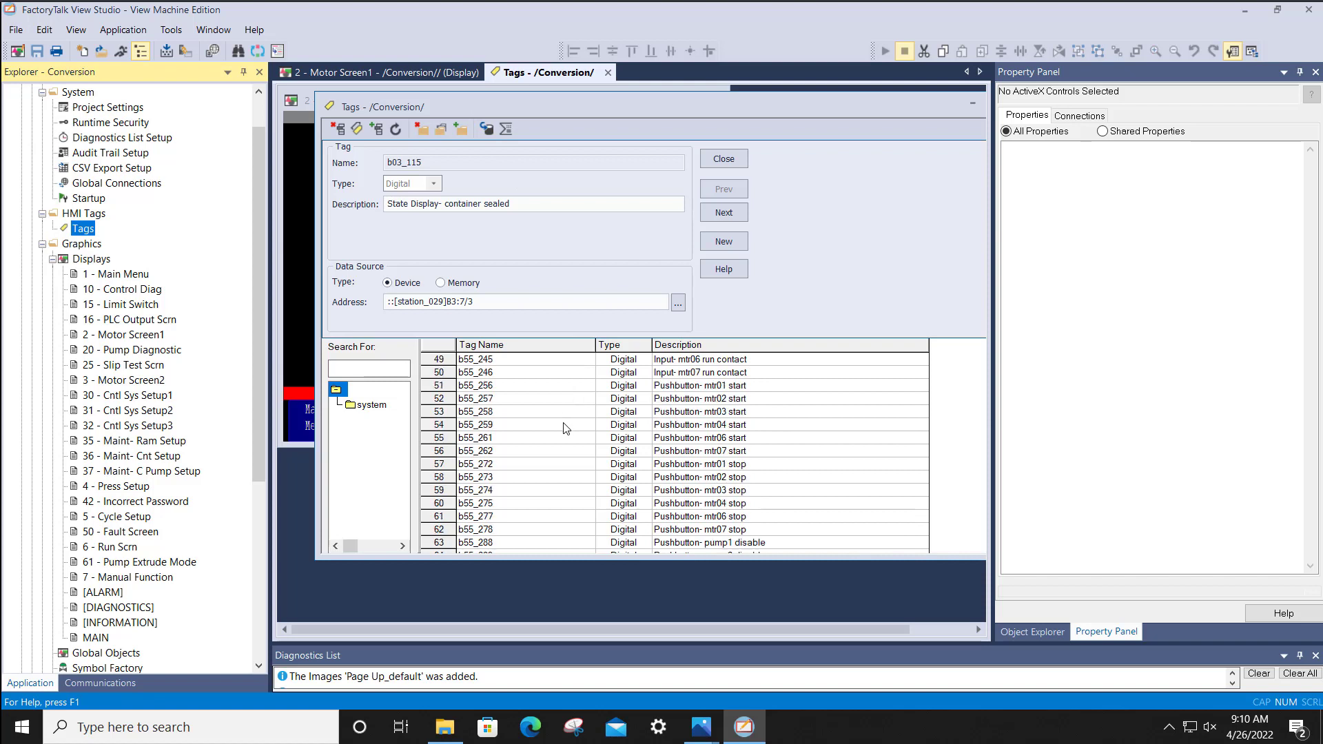
click(521, 477)
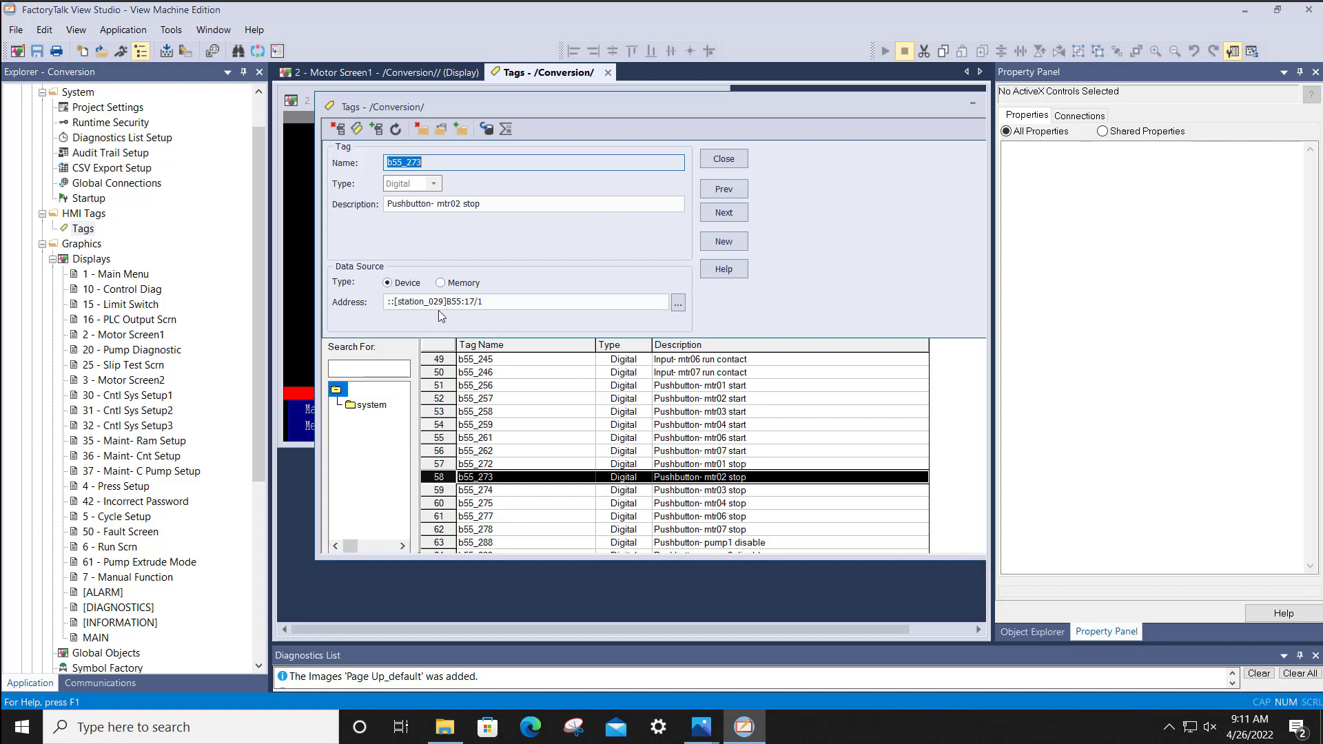
click(733, 160)
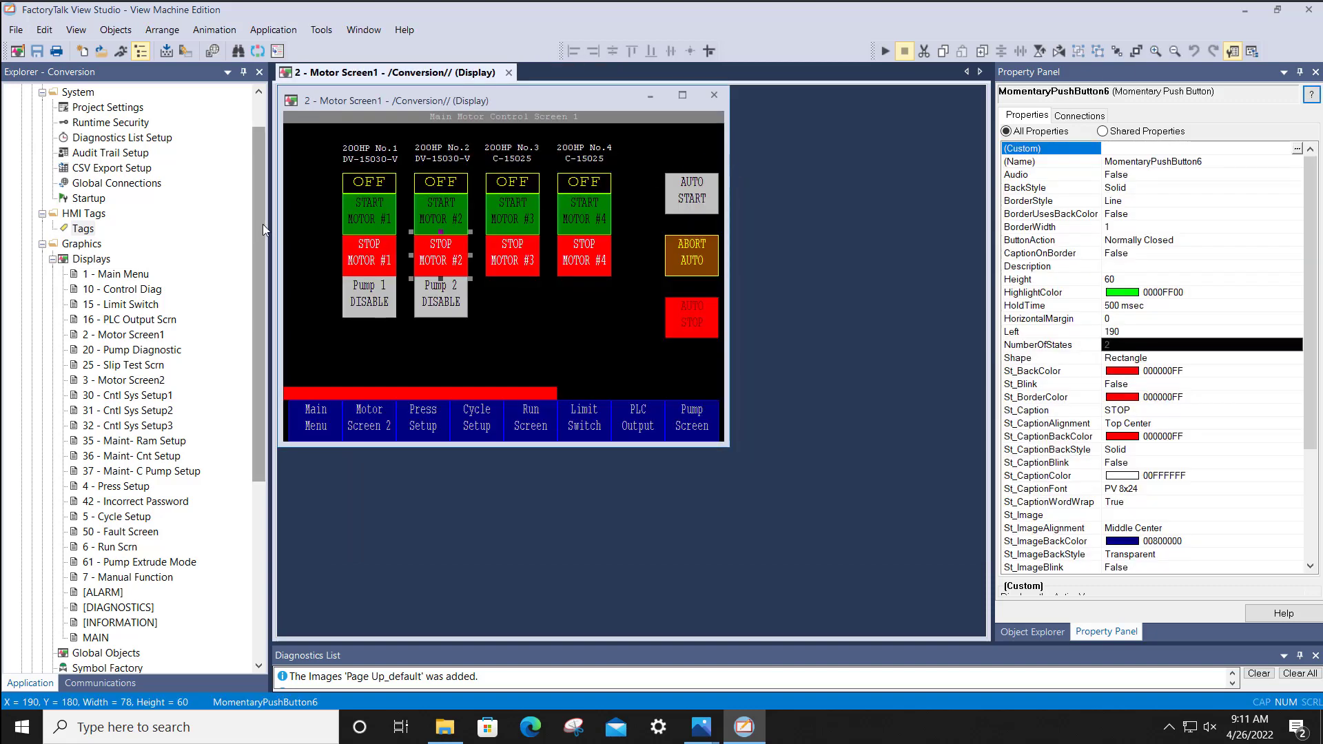
Step: Open FactoryTalk Linx Communication Setup, keeping 'Create a new configuration' in the wizard
drag(262, 225, 279, 409)
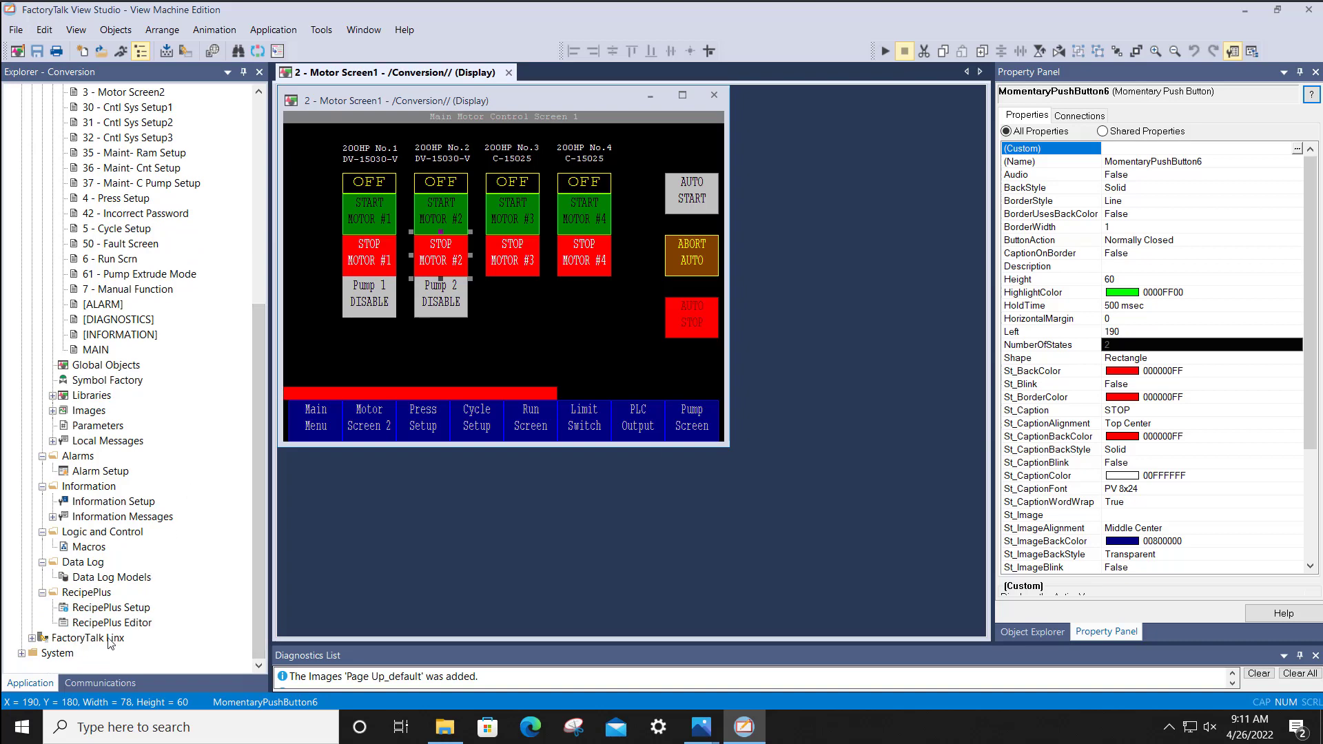
click(32, 639)
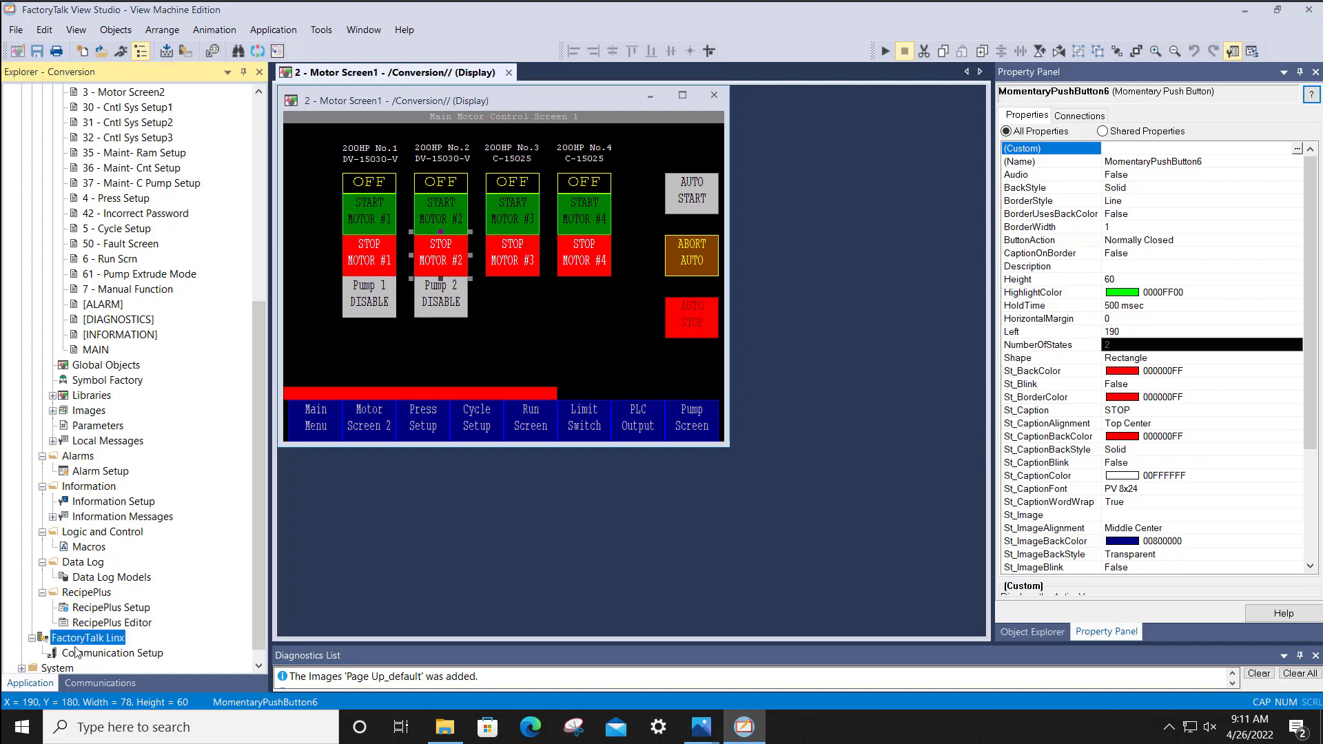
double_click(149, 655)
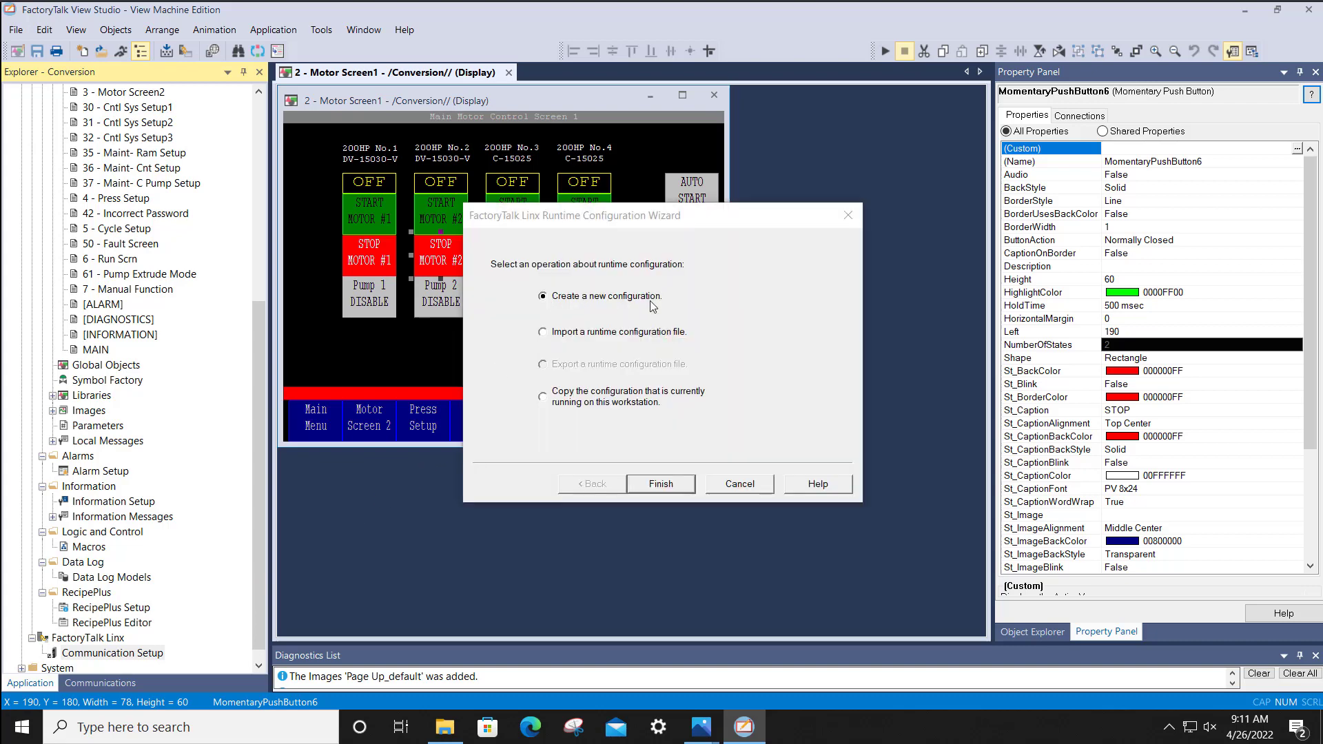
click(664, 485)
Step: Finish the wizard, add a device shortcut named station_029, and select EtherNet, AB_ETH-1
click(663, 484)
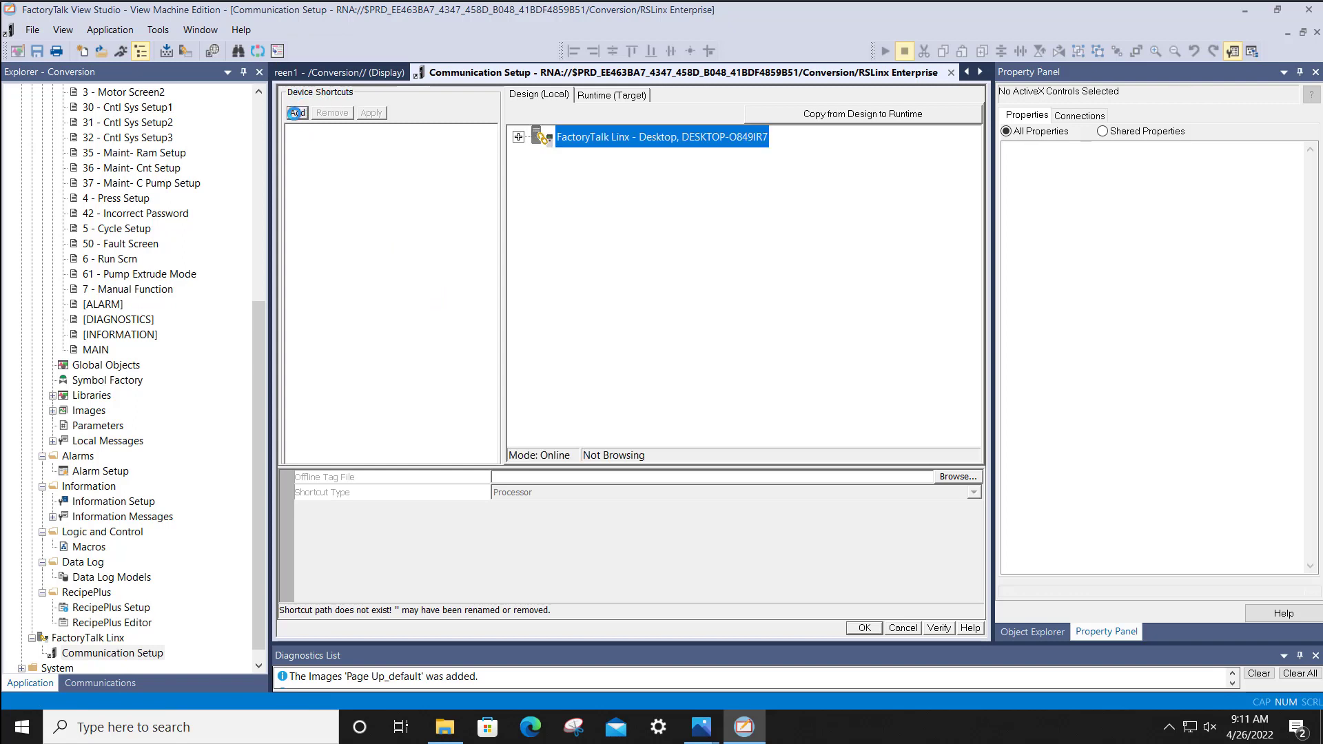
click(296, 112)
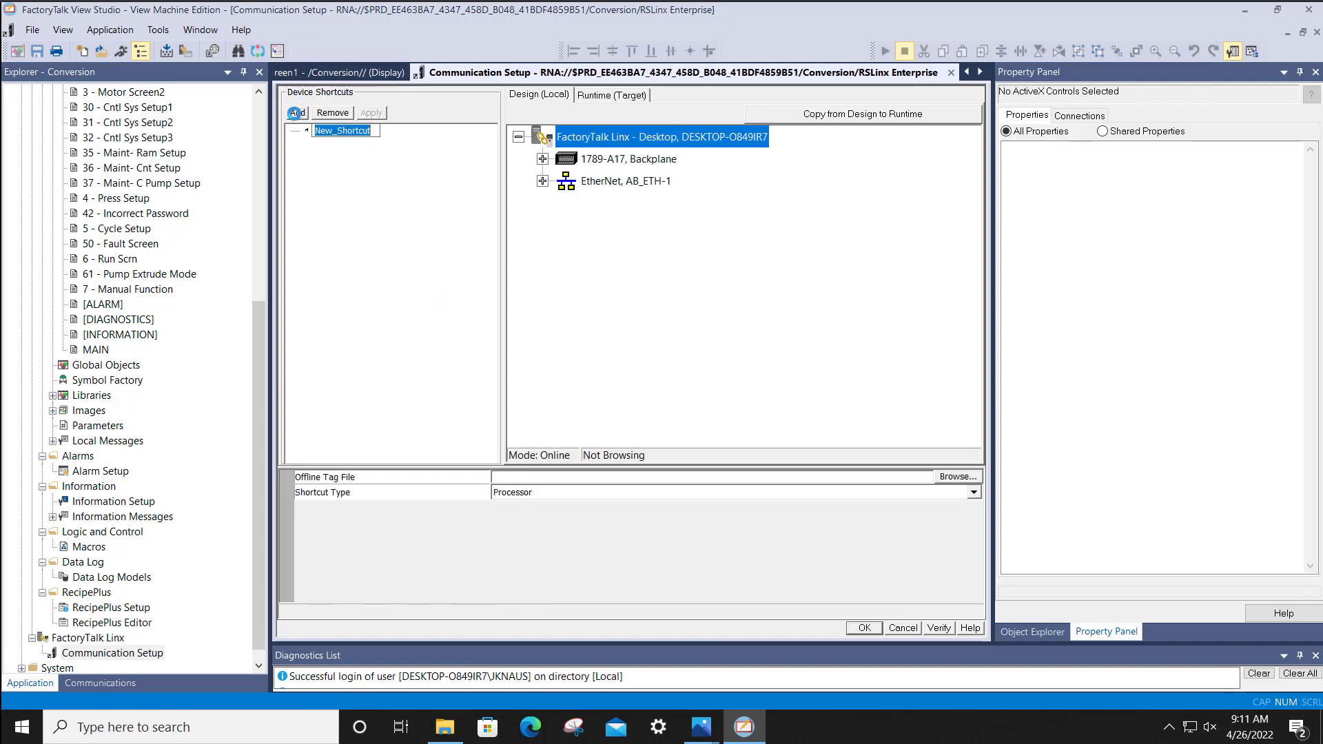
text(station_0)
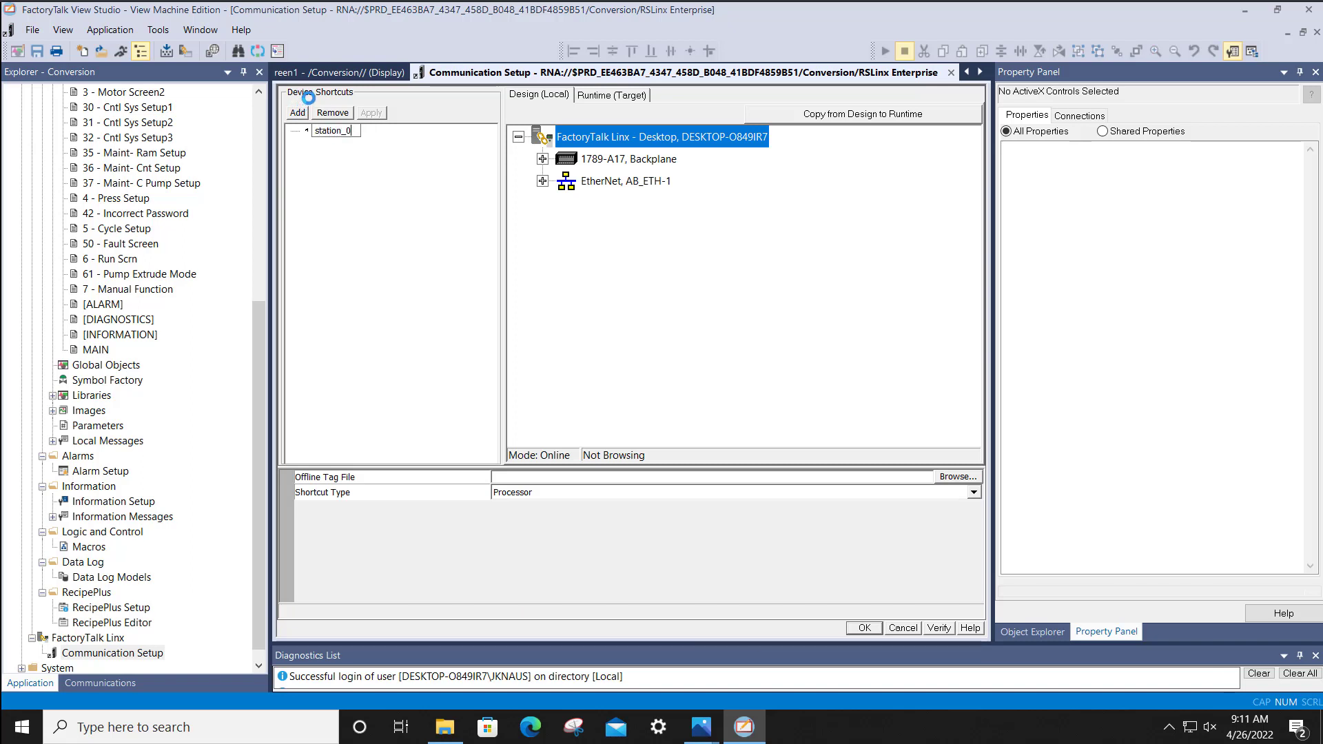
text(29)
click(541, 95)
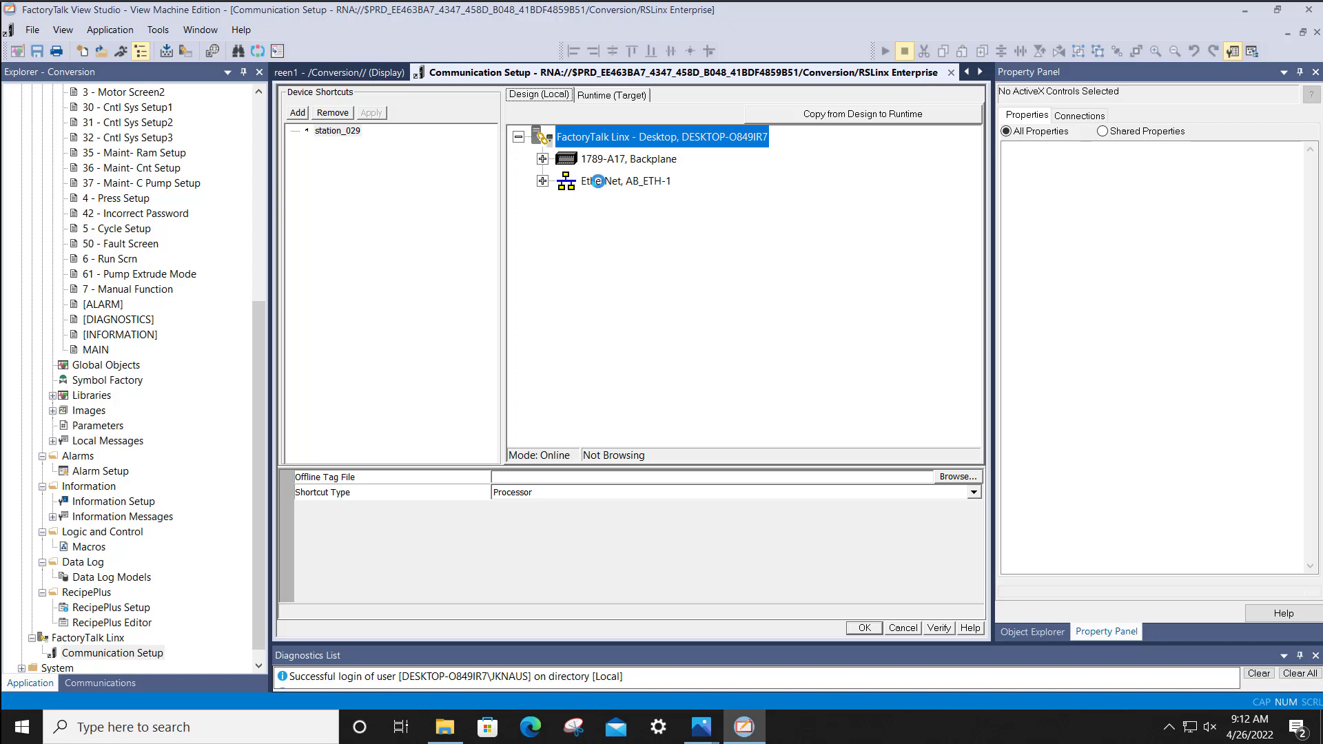
click(598, 181)
Step: Add a 1747-L551E SLC-5/05 processor from Ethernet SLC devices to EtherNet, AB_ETH-1
right_click(597, 181)
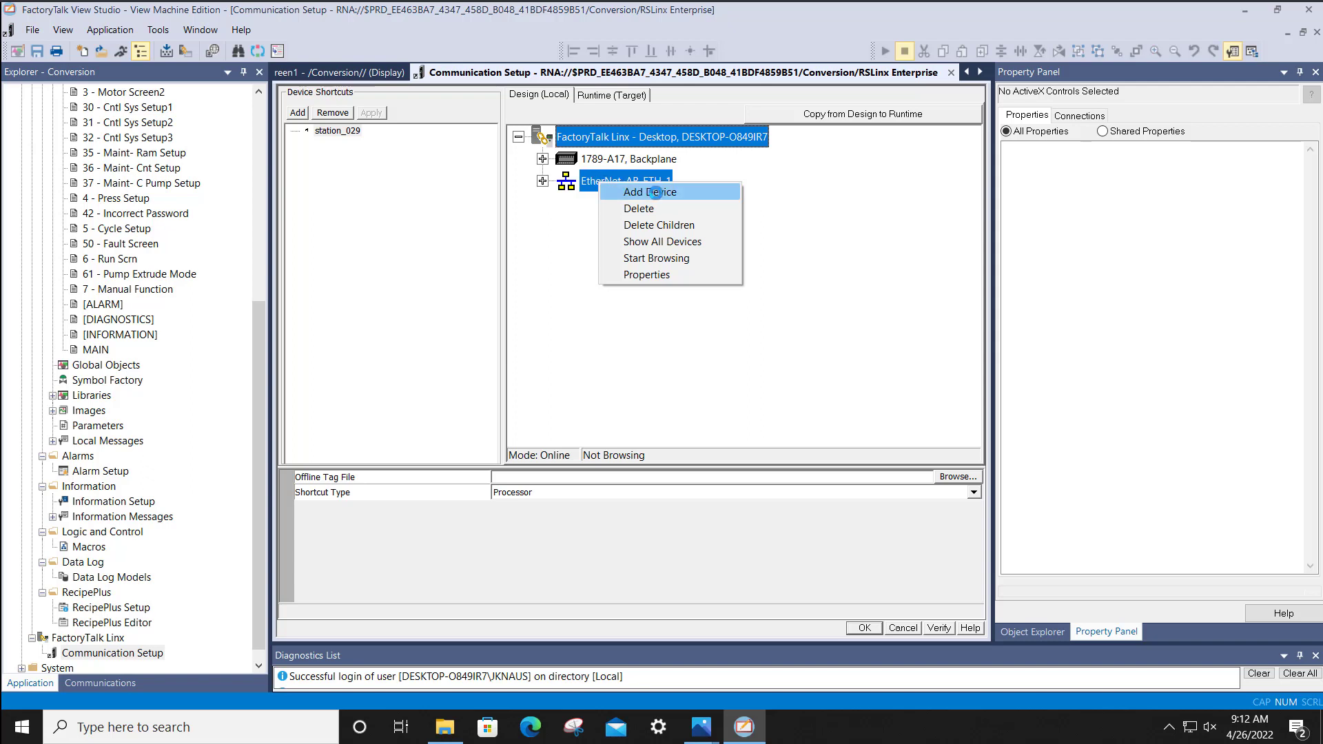
click(655, 193)
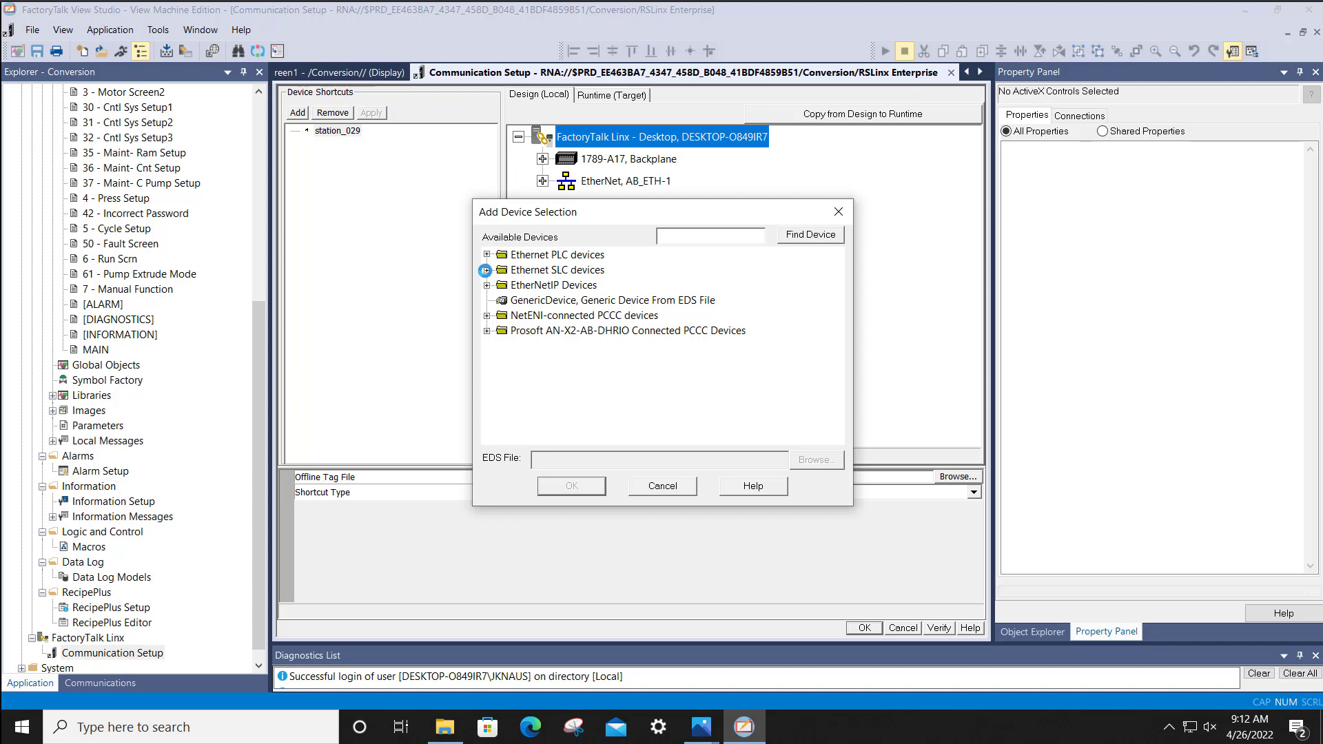
click(485, 270)
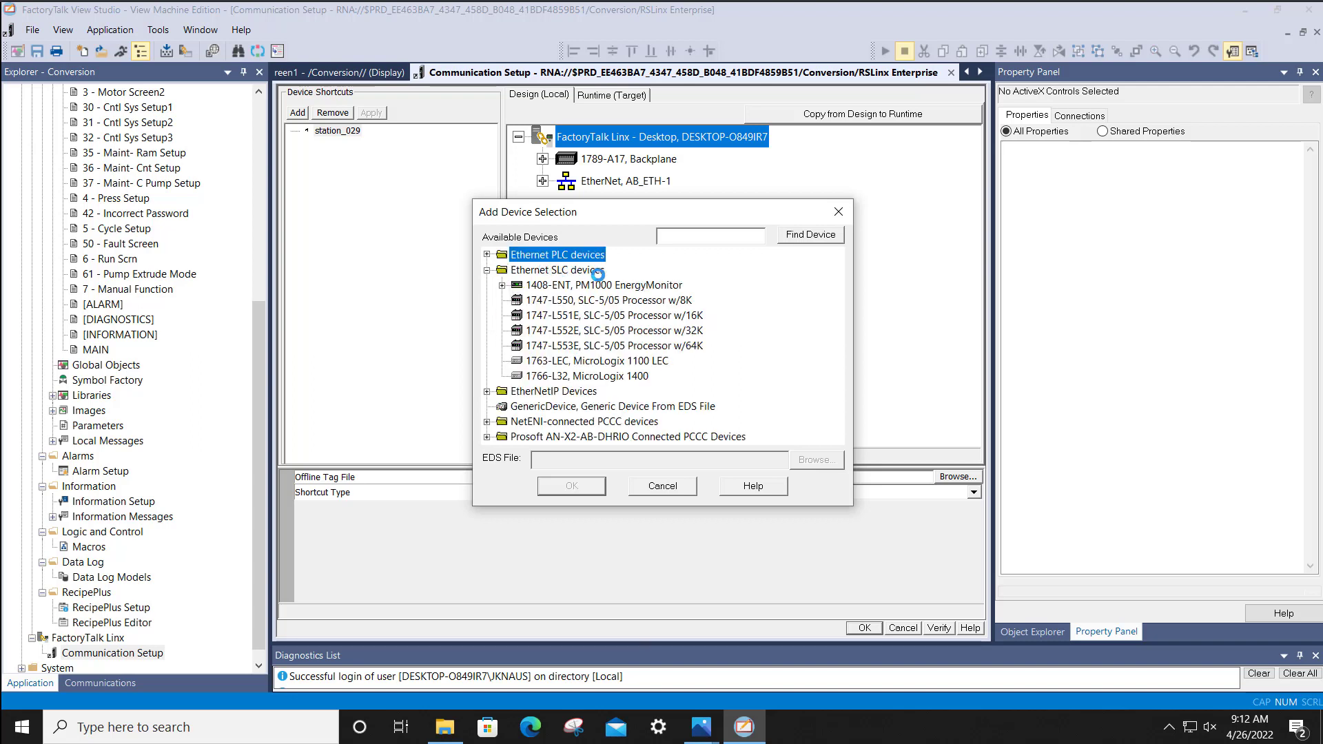
click(575, 315)
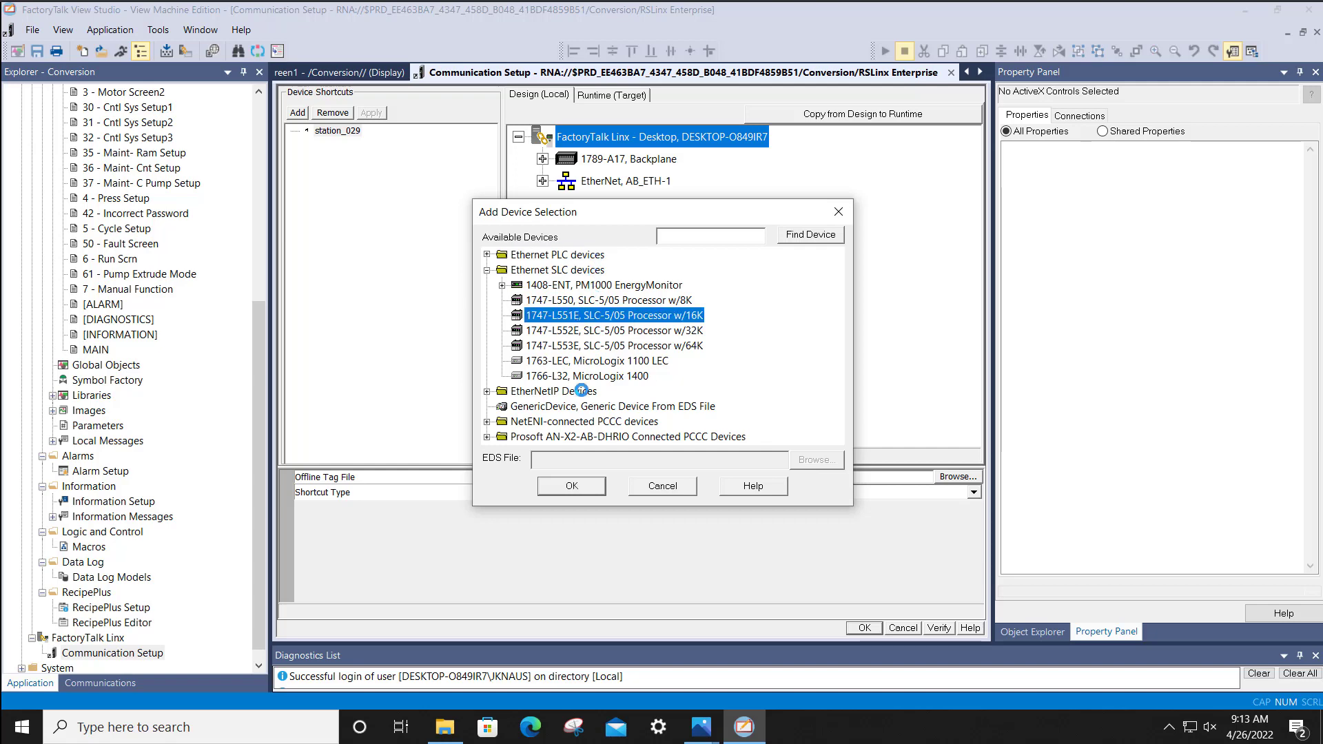
click(590, 492)
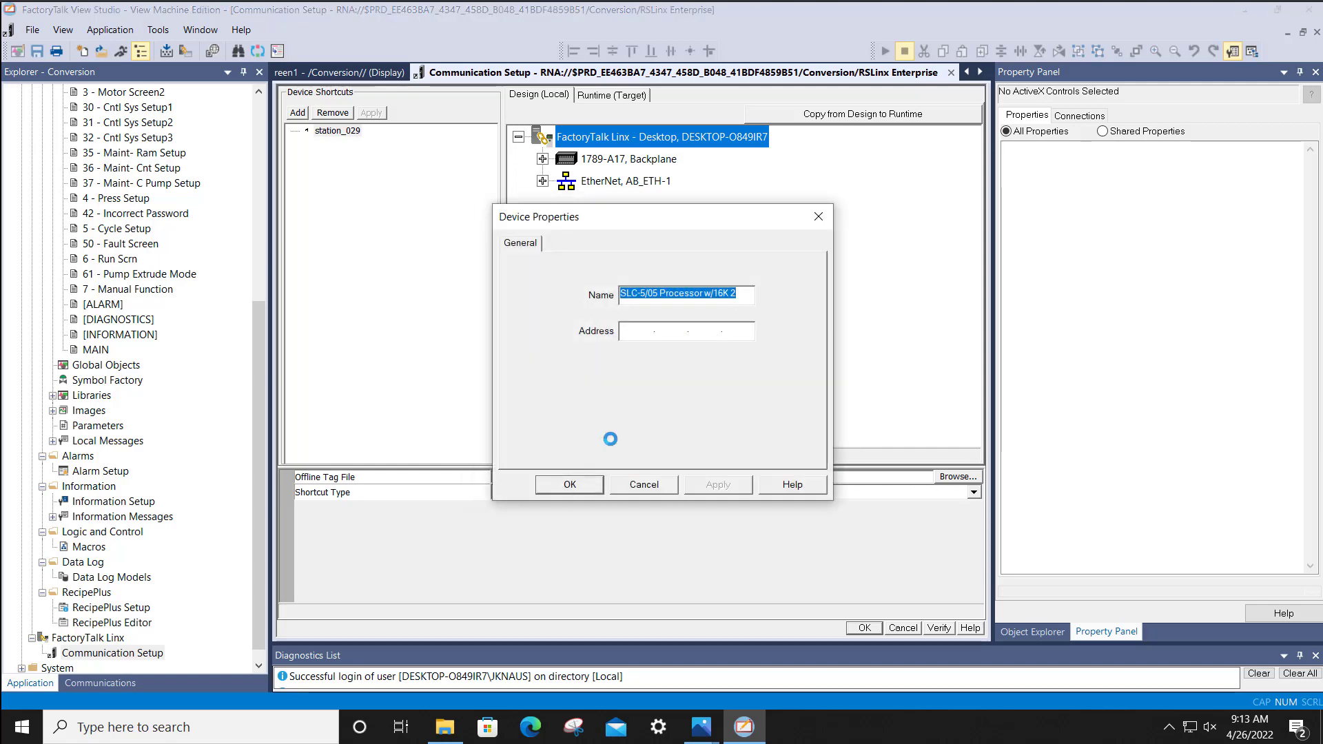
Step: Give the new processor the address 192.168.1.51, correcting it after the duplicate-address warning
click(641, 332)
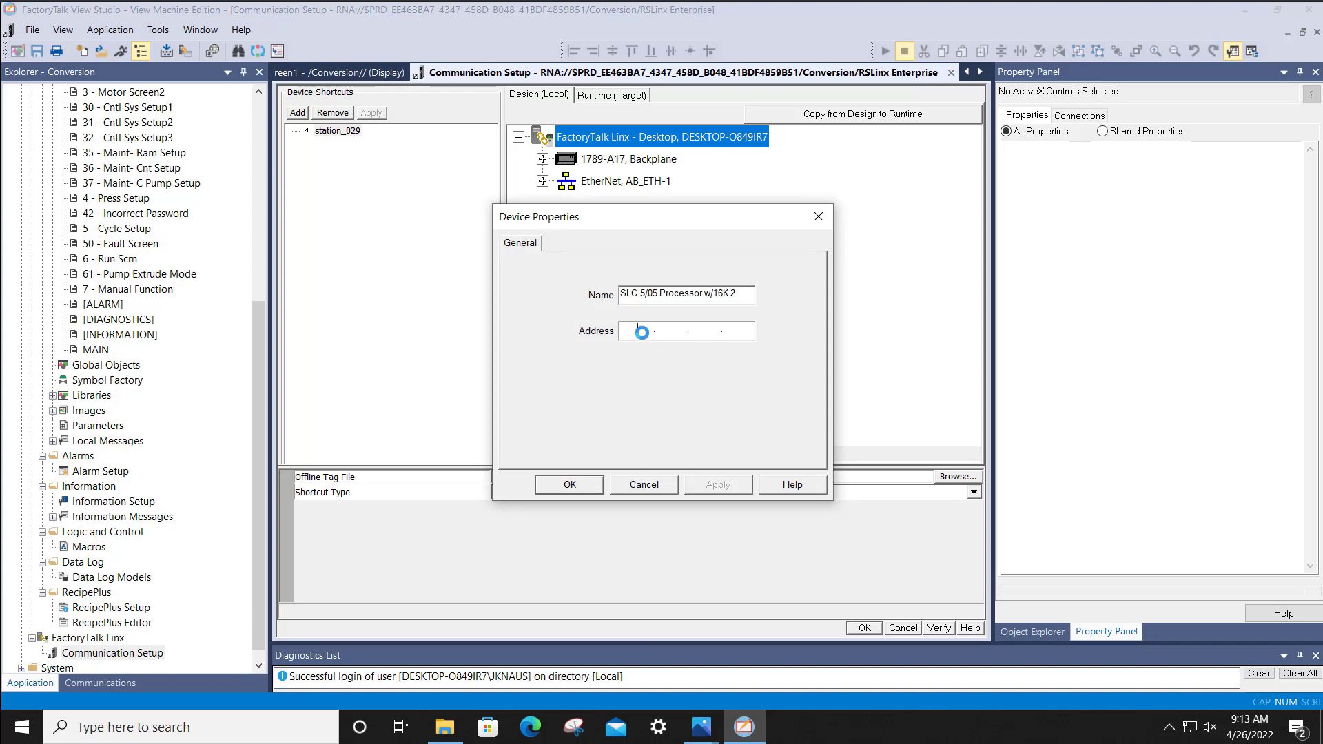
text(192.168.1.50)
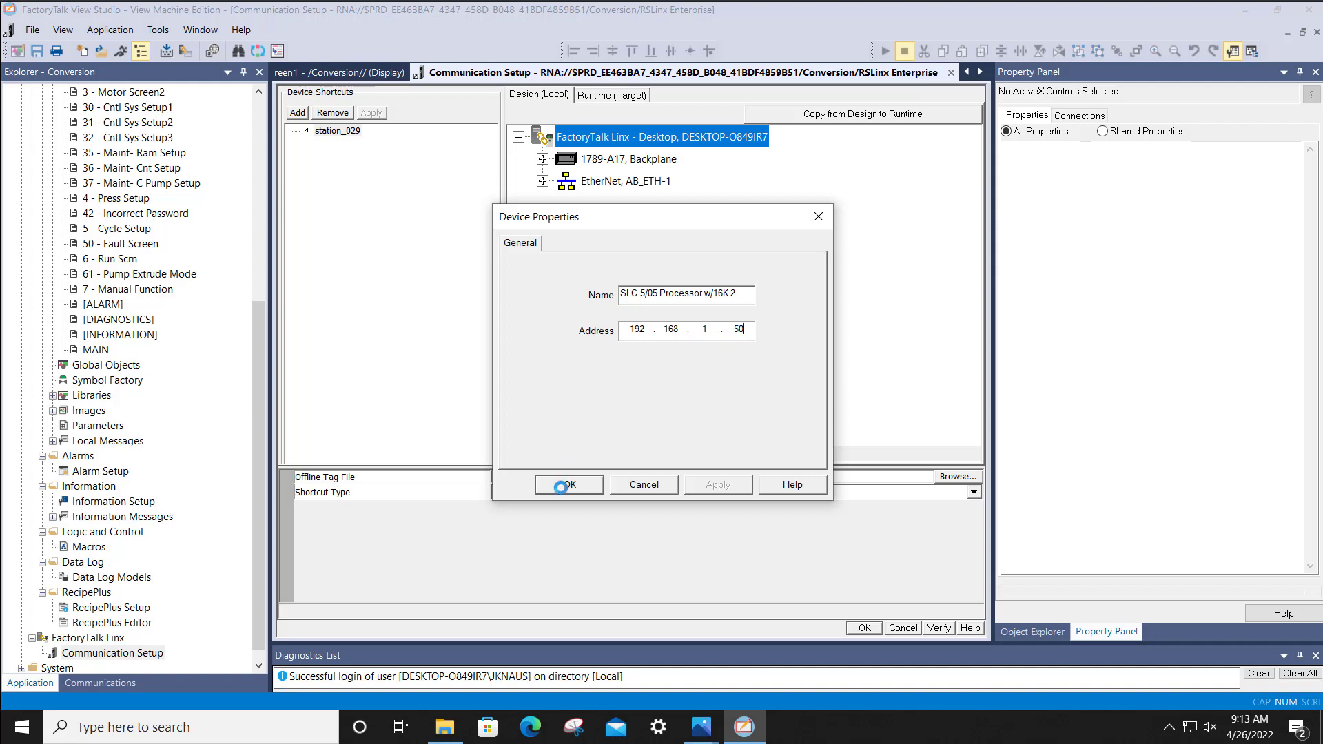
click(568, 484)
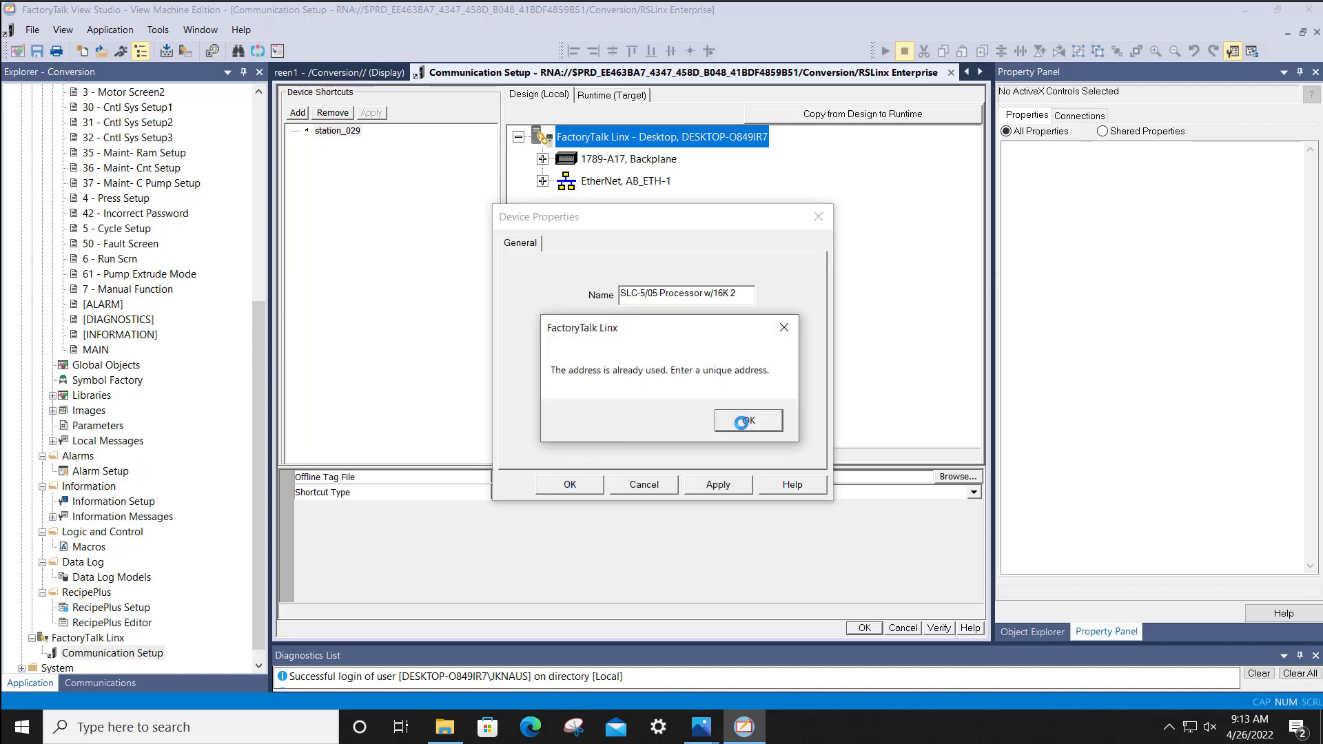
click(740, 422)
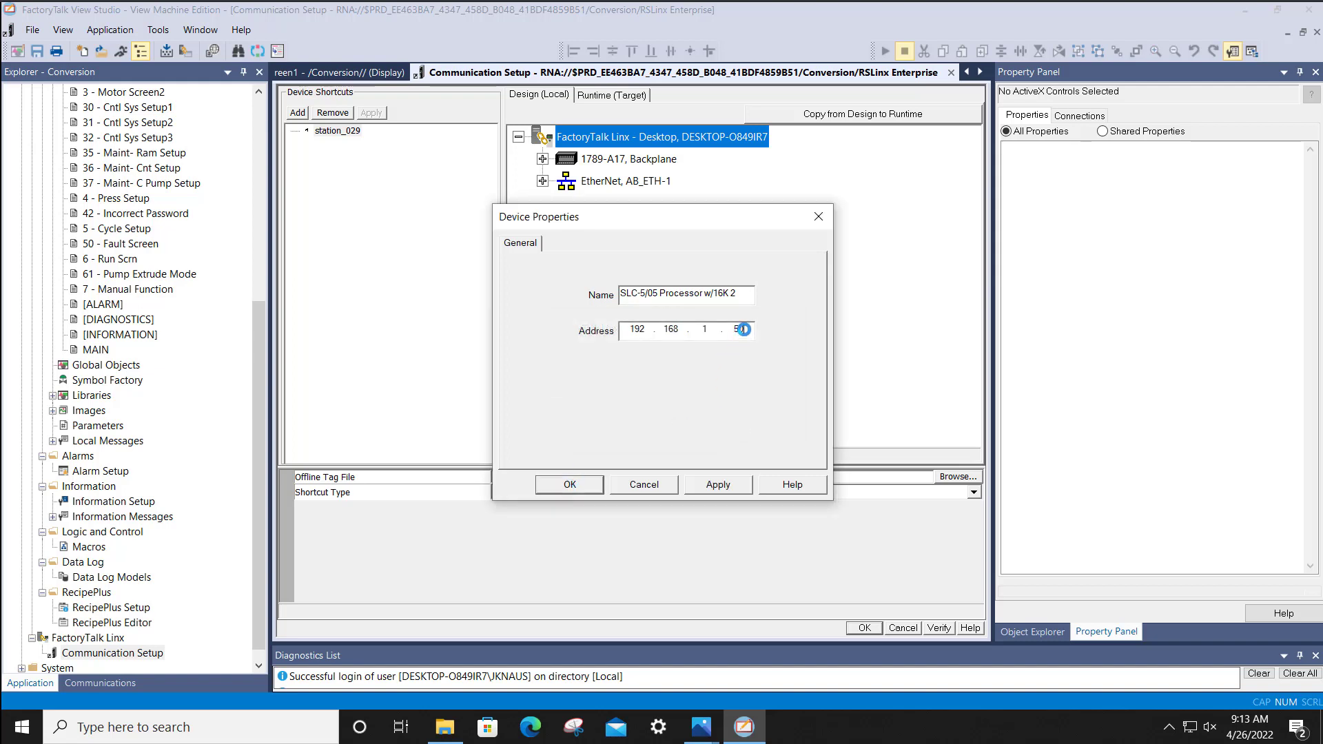
text(1)
key(Return)
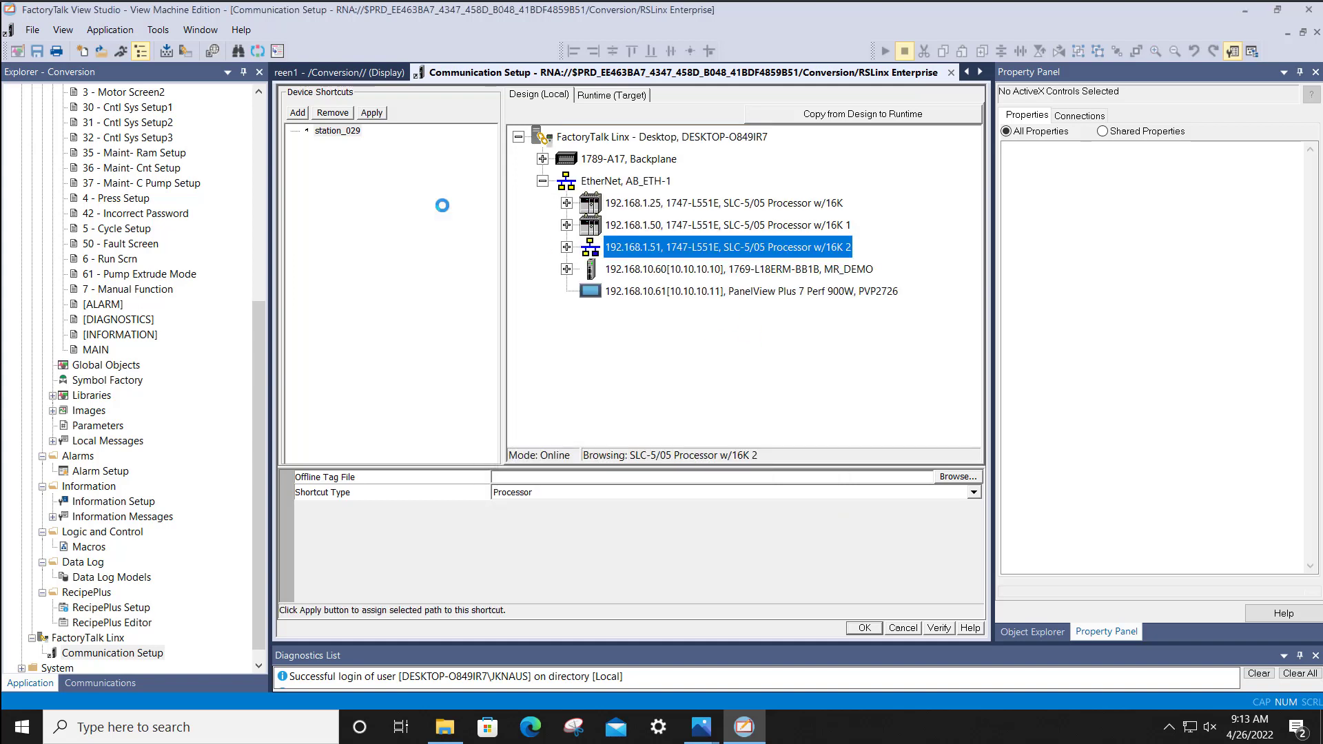
Step: Point station_029 at the SLC-5/05 processor at 192.168.1.51 and save the path change
click(327, 130)
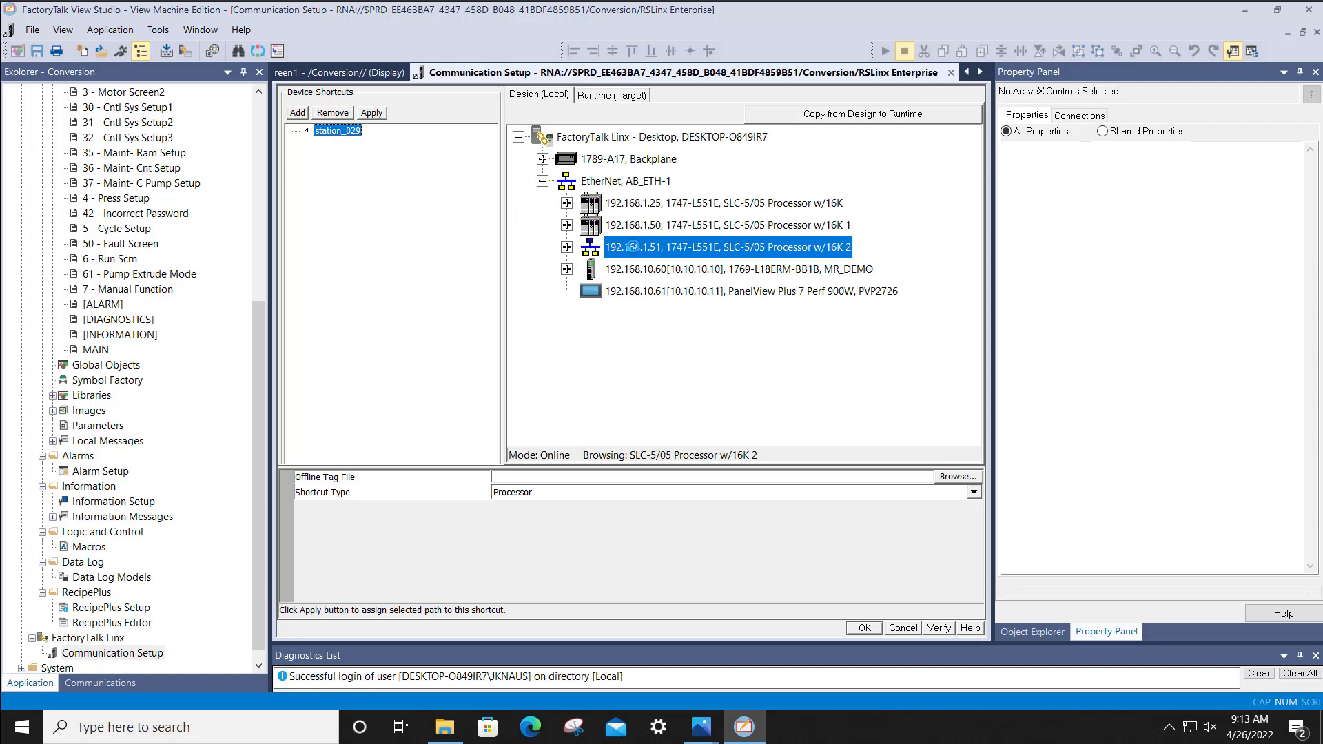
click(371, 113)
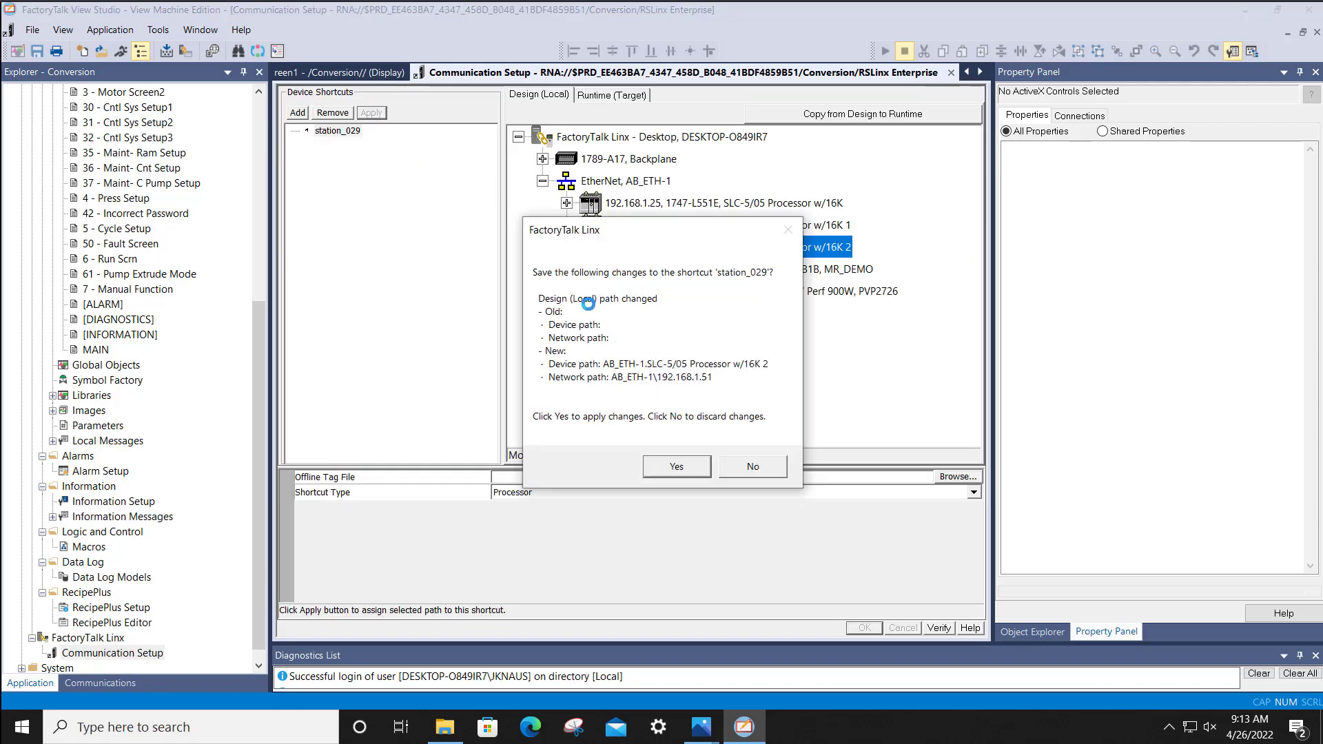
click(674, 469)
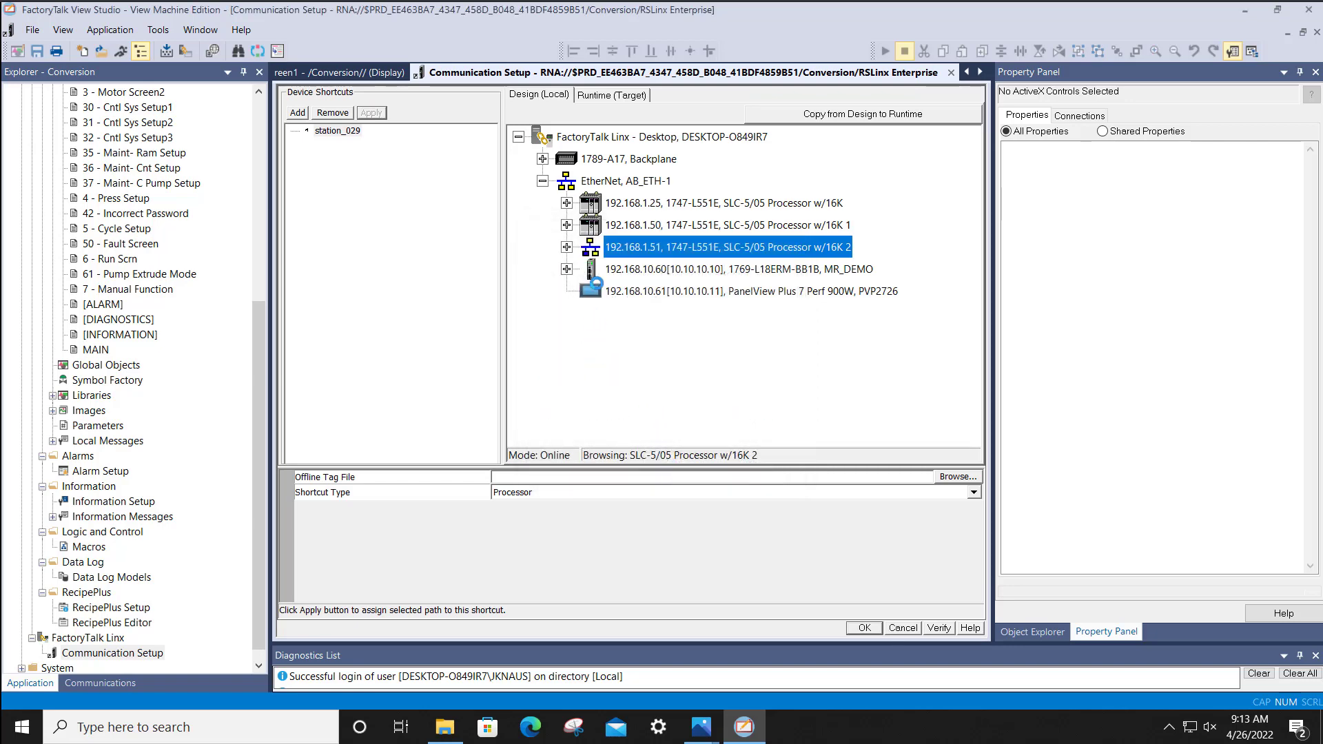
Step: Copy the design configuration to runtime, confirm the replacement, and accept Communication Setup with OK
right_click(589, 244)
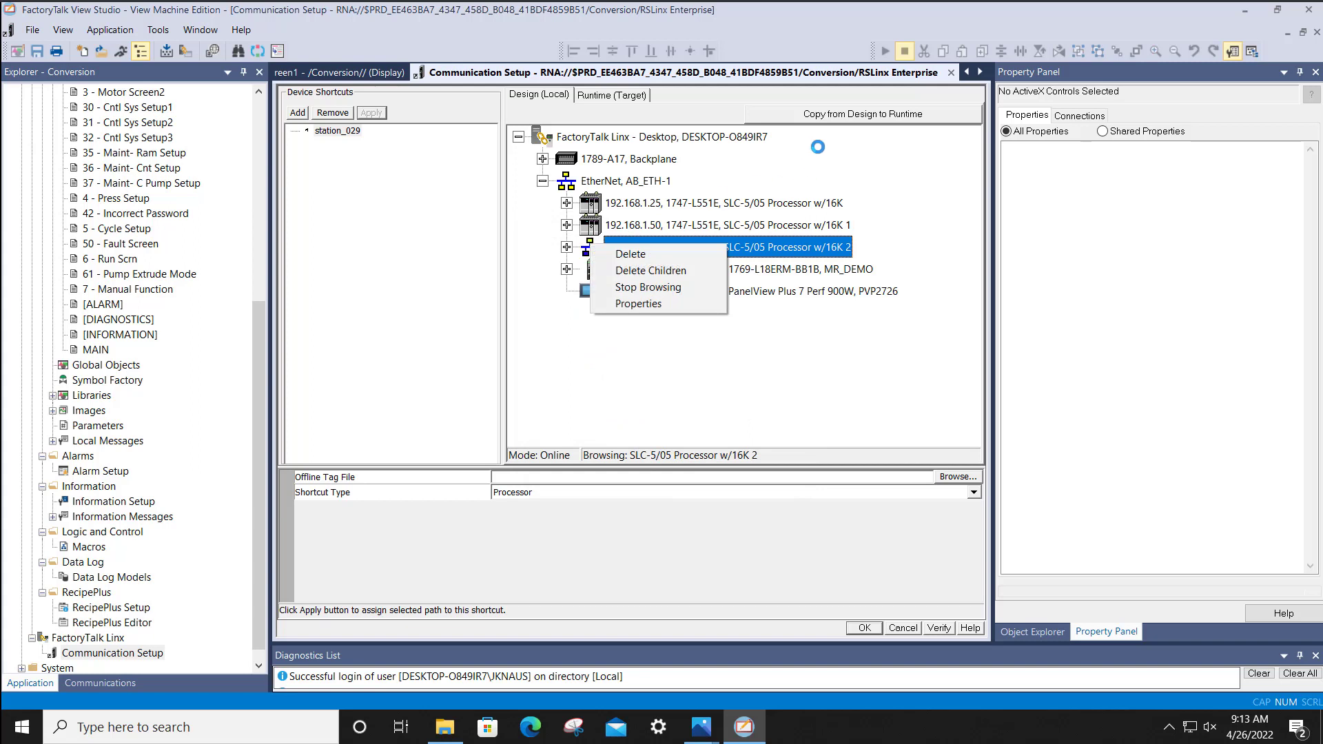
click(825, 113)
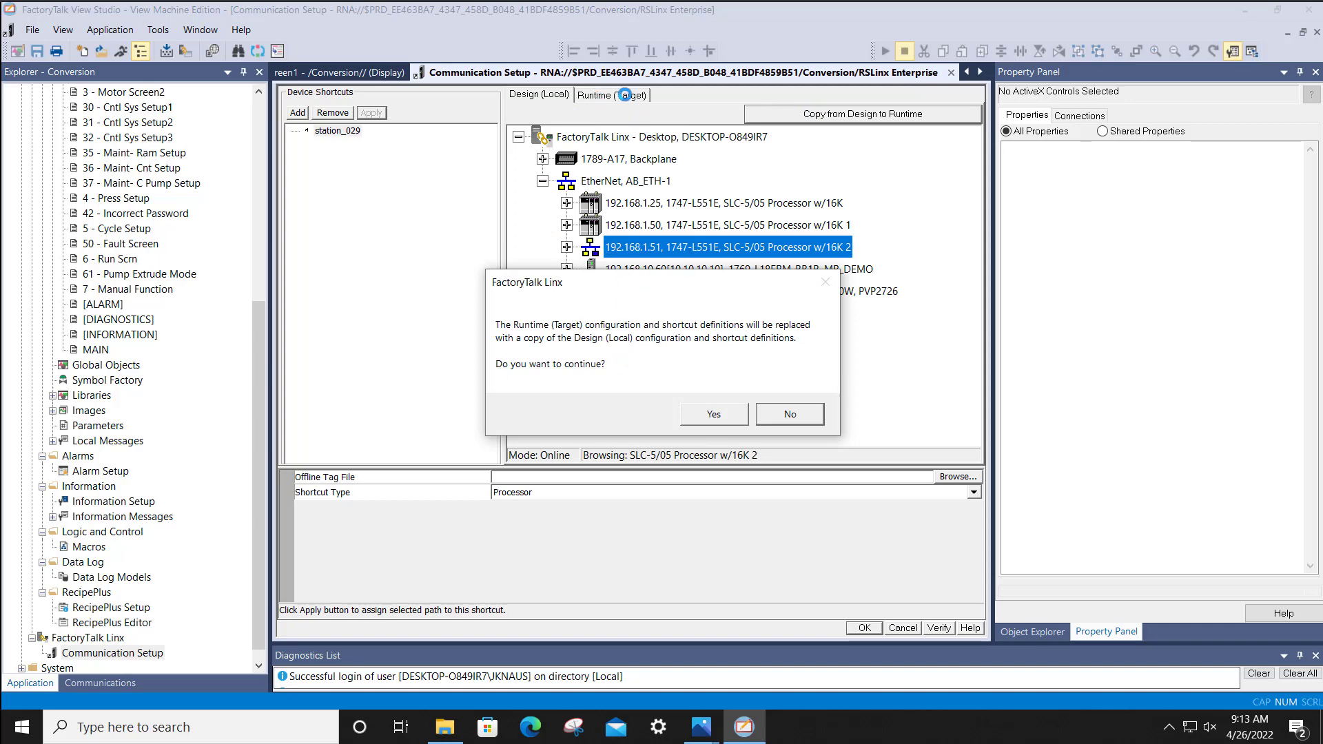
click(725, 414)
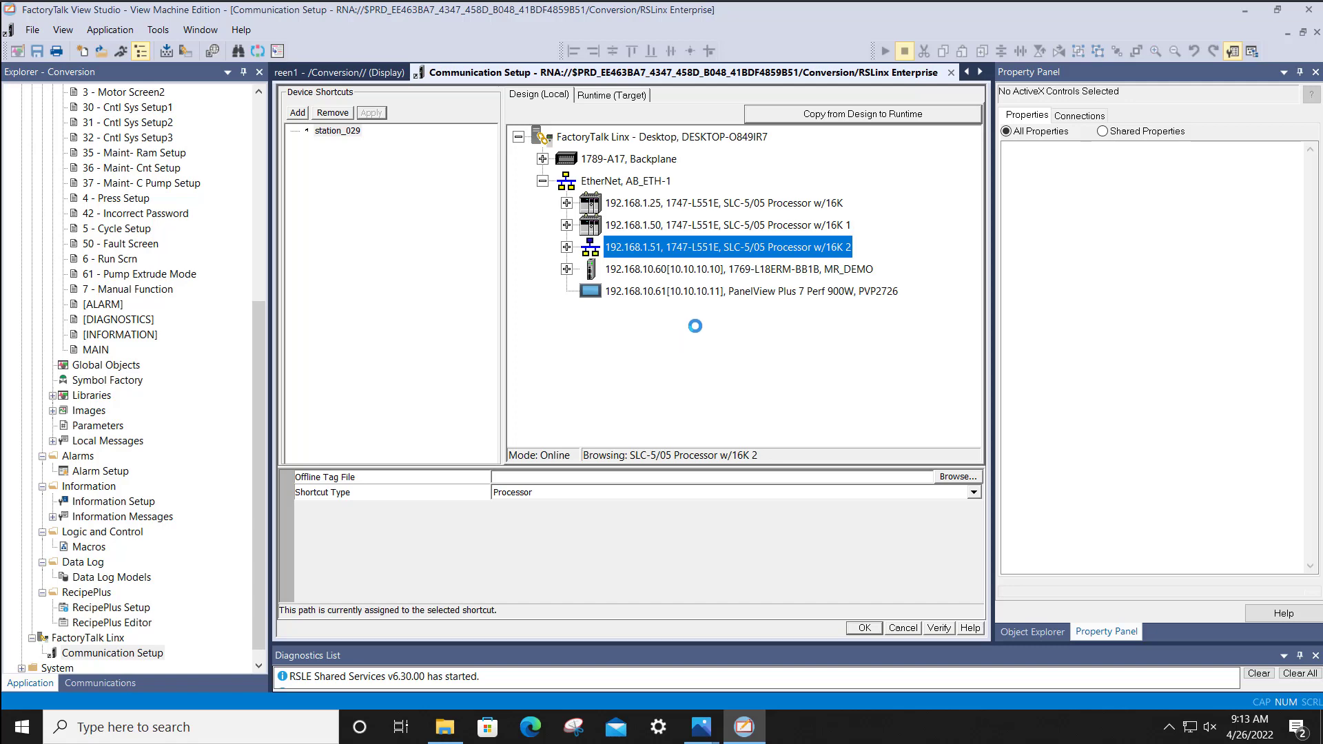
click(866, 627)
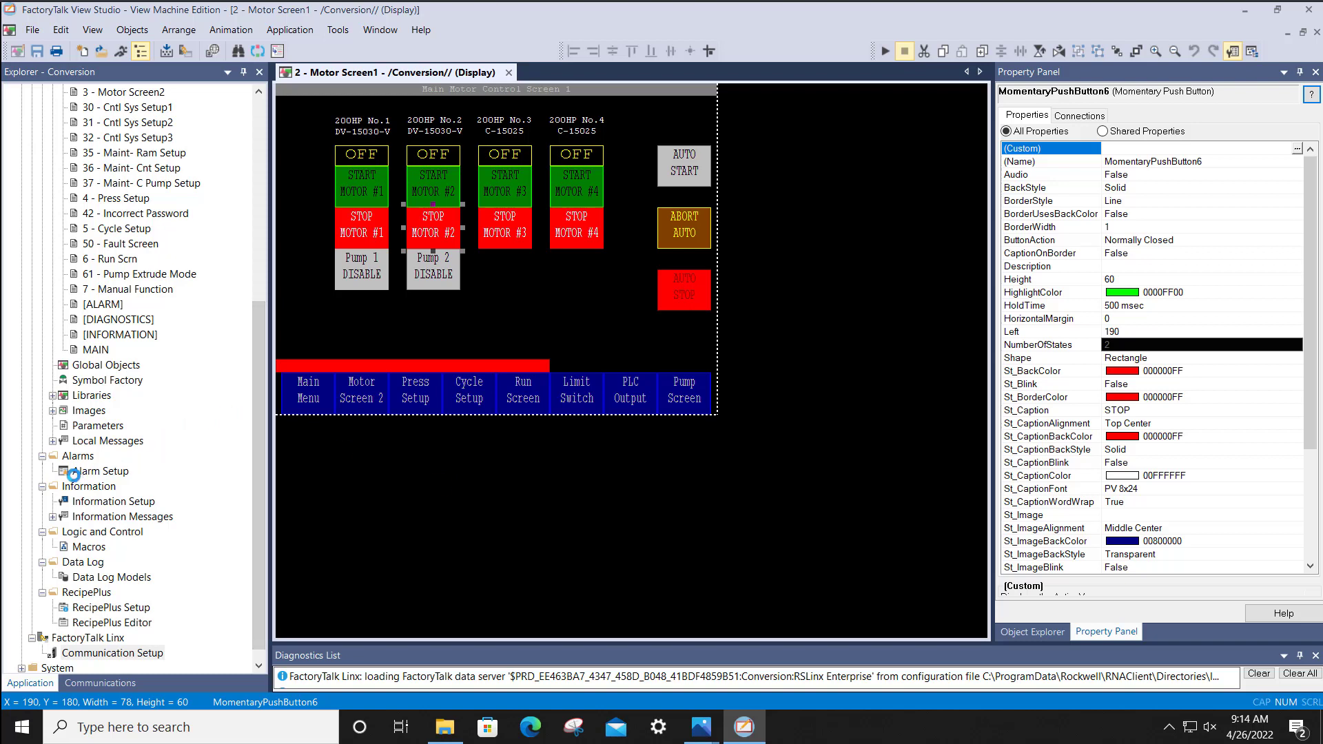
click(98, 471)
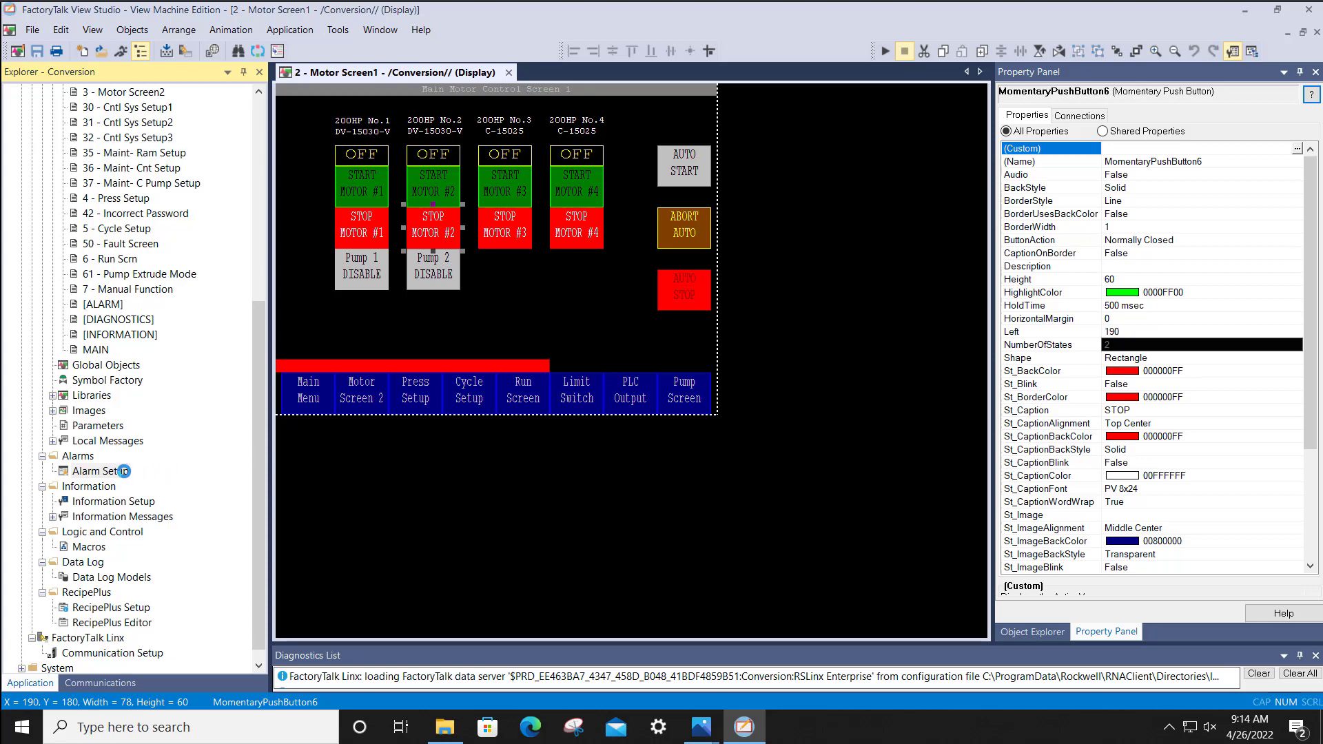
double_click(124, 472)
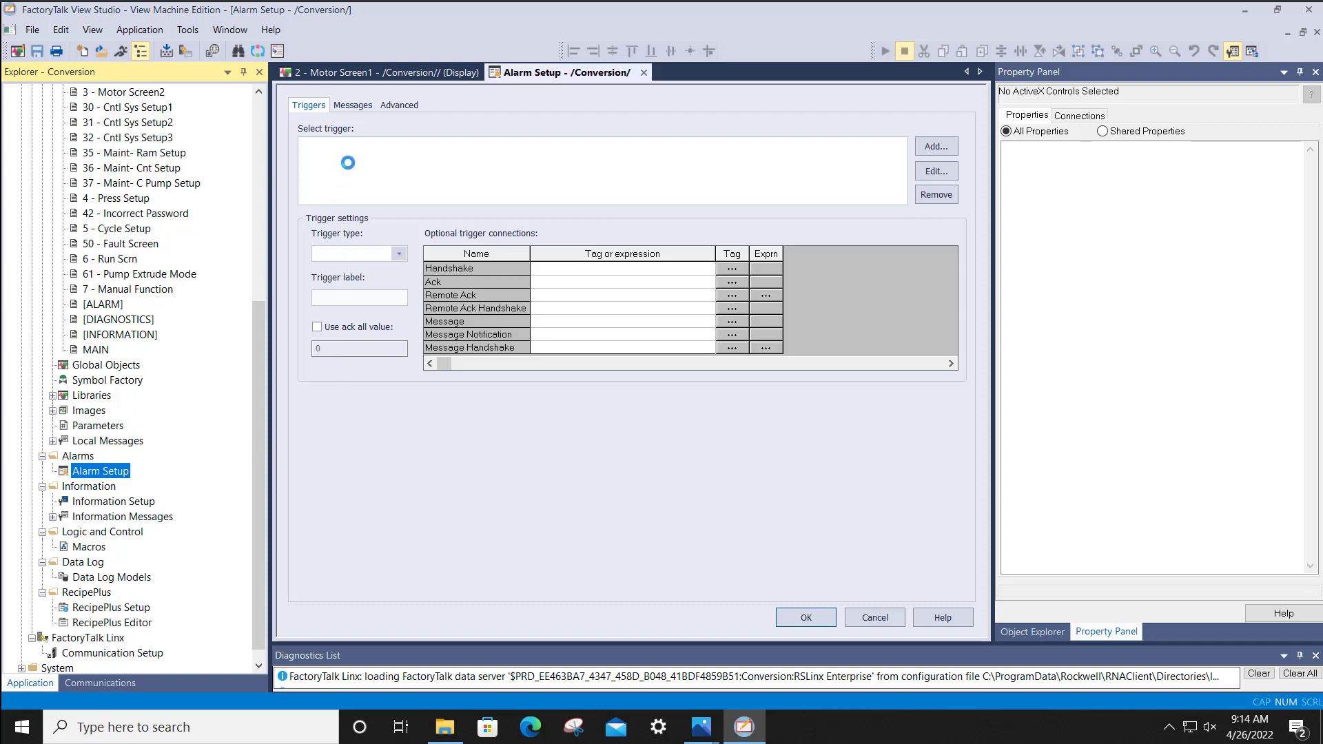
click(353, 105)
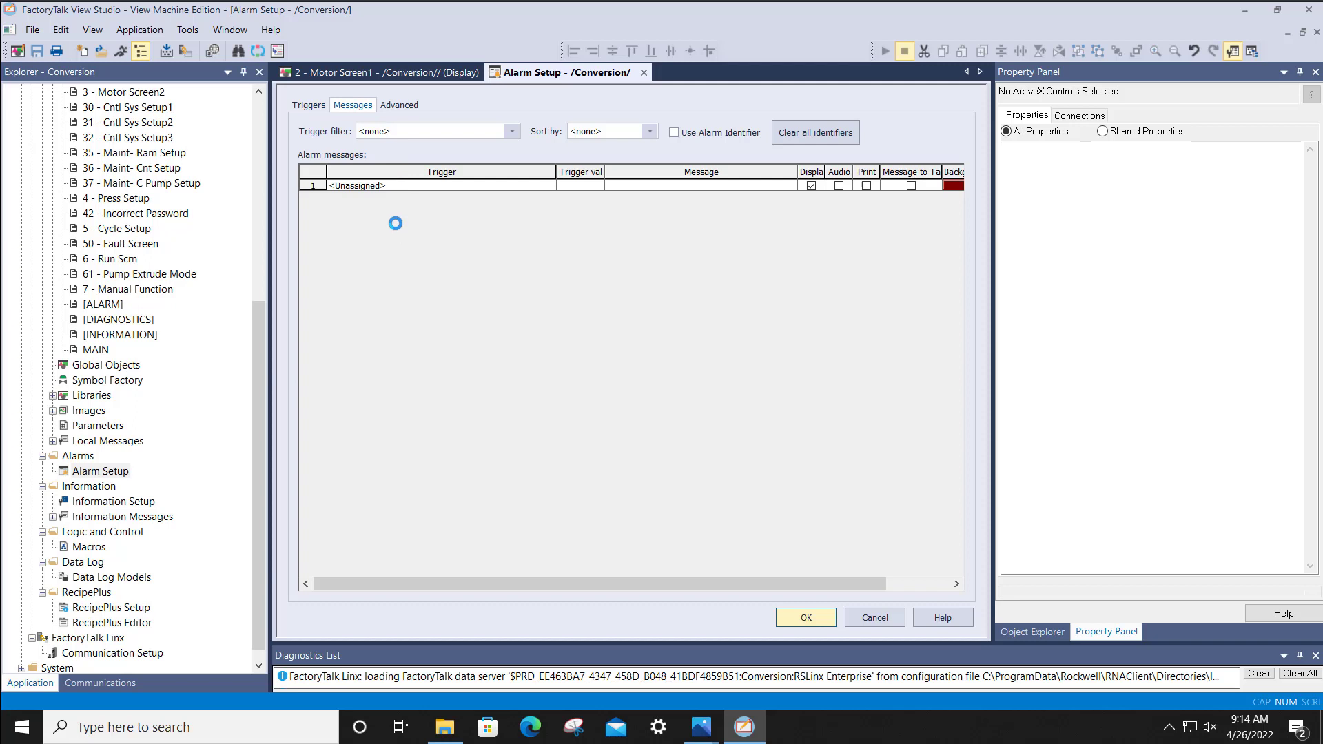
click(309, 105)
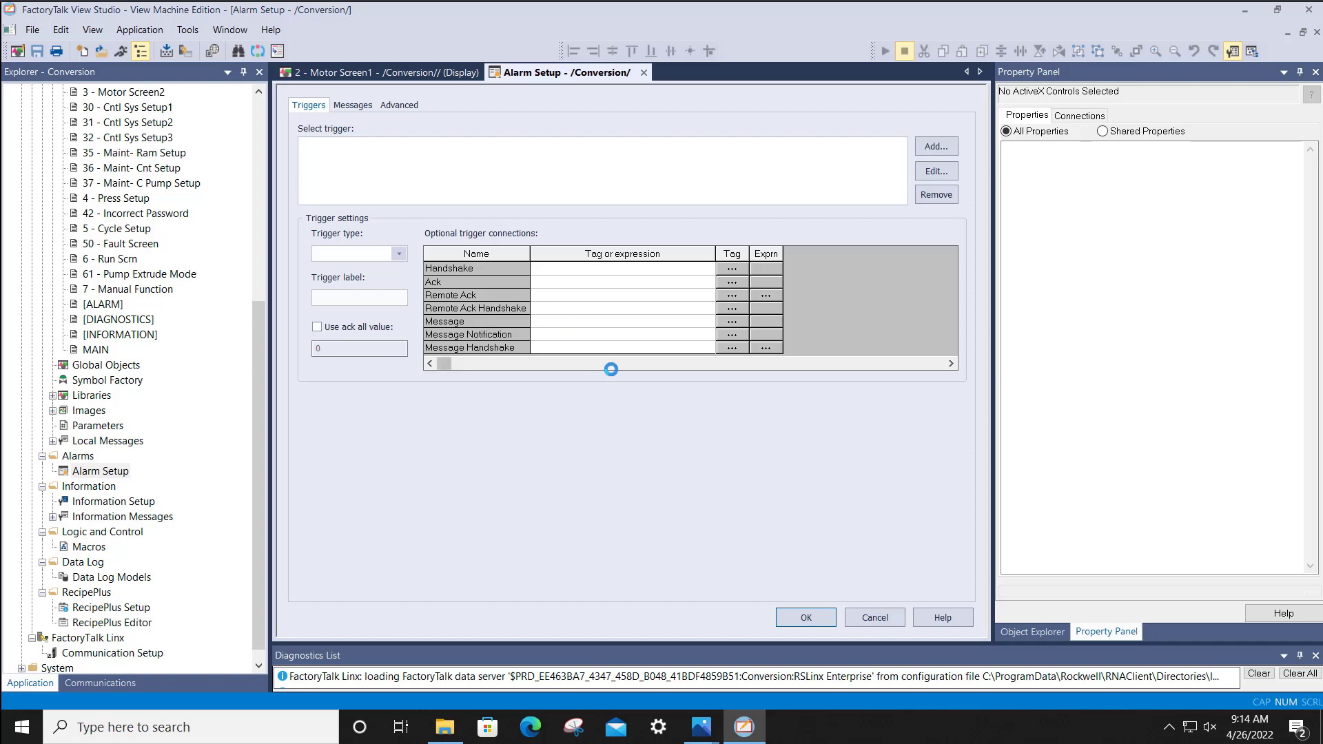
click(875, 618)
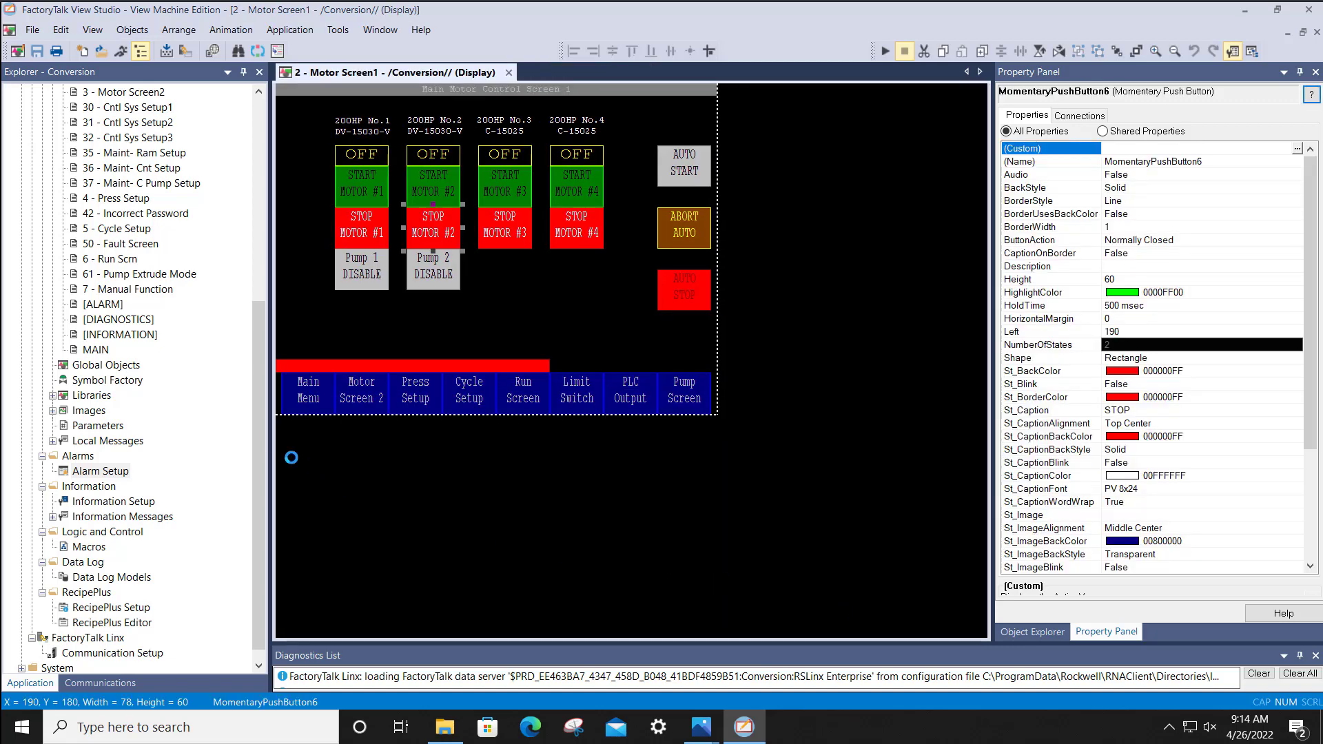
Step: Create the Conversion runtime file on the Desktop as Runtime 13.0 .mer, conversion always allowed
drag(261, 420, 275, 225)
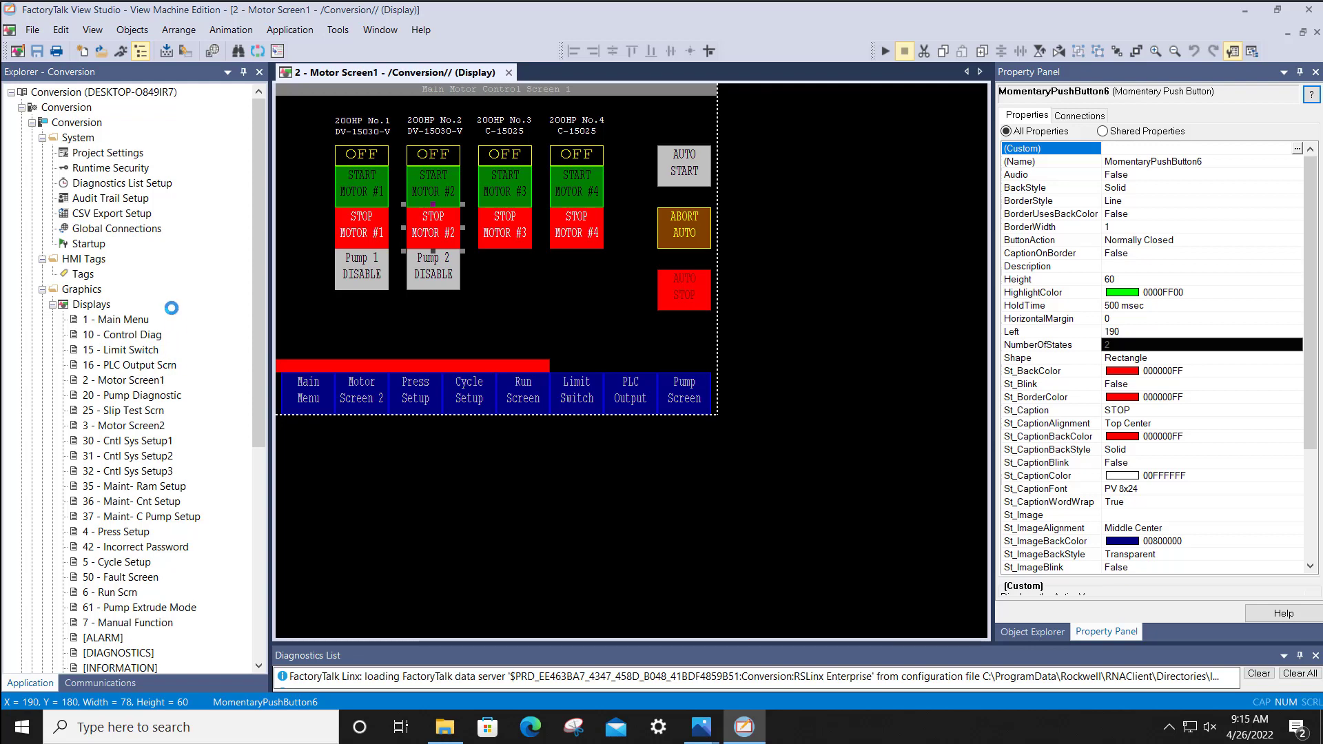
click(290, 30)
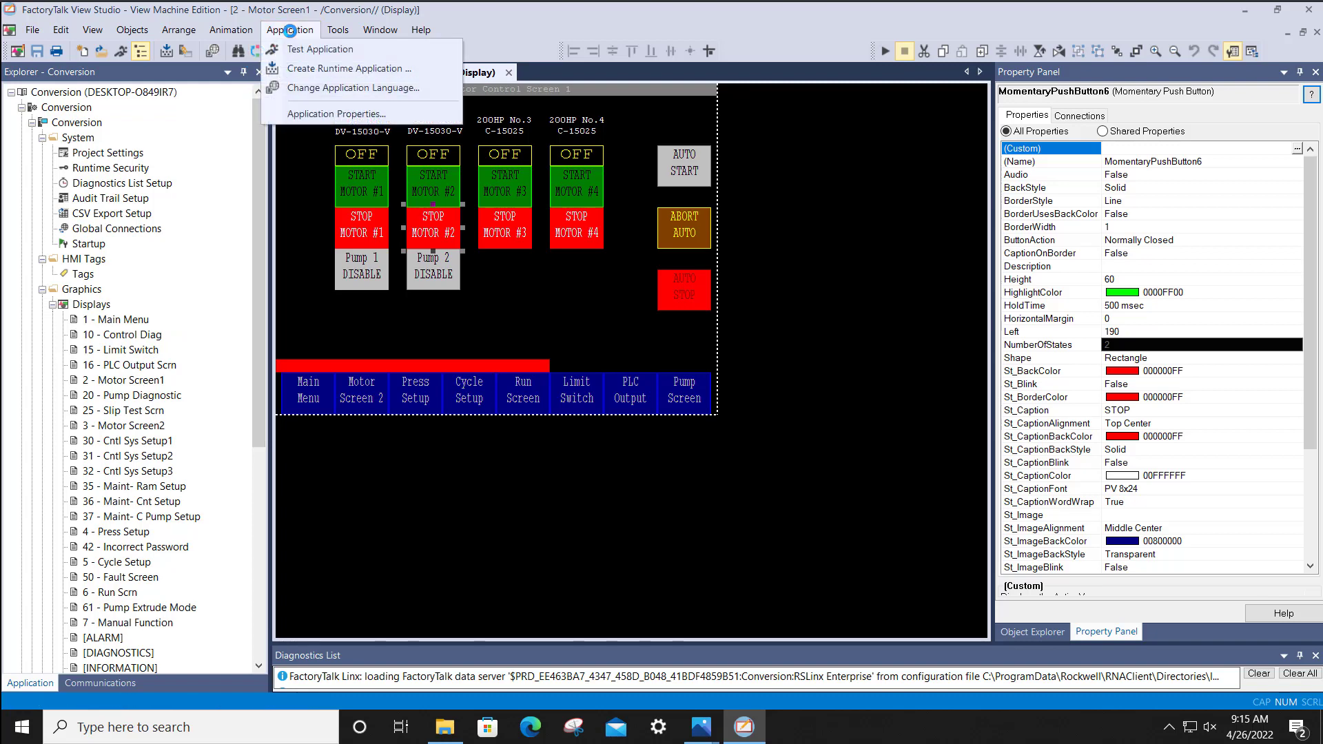
click(304, 68)
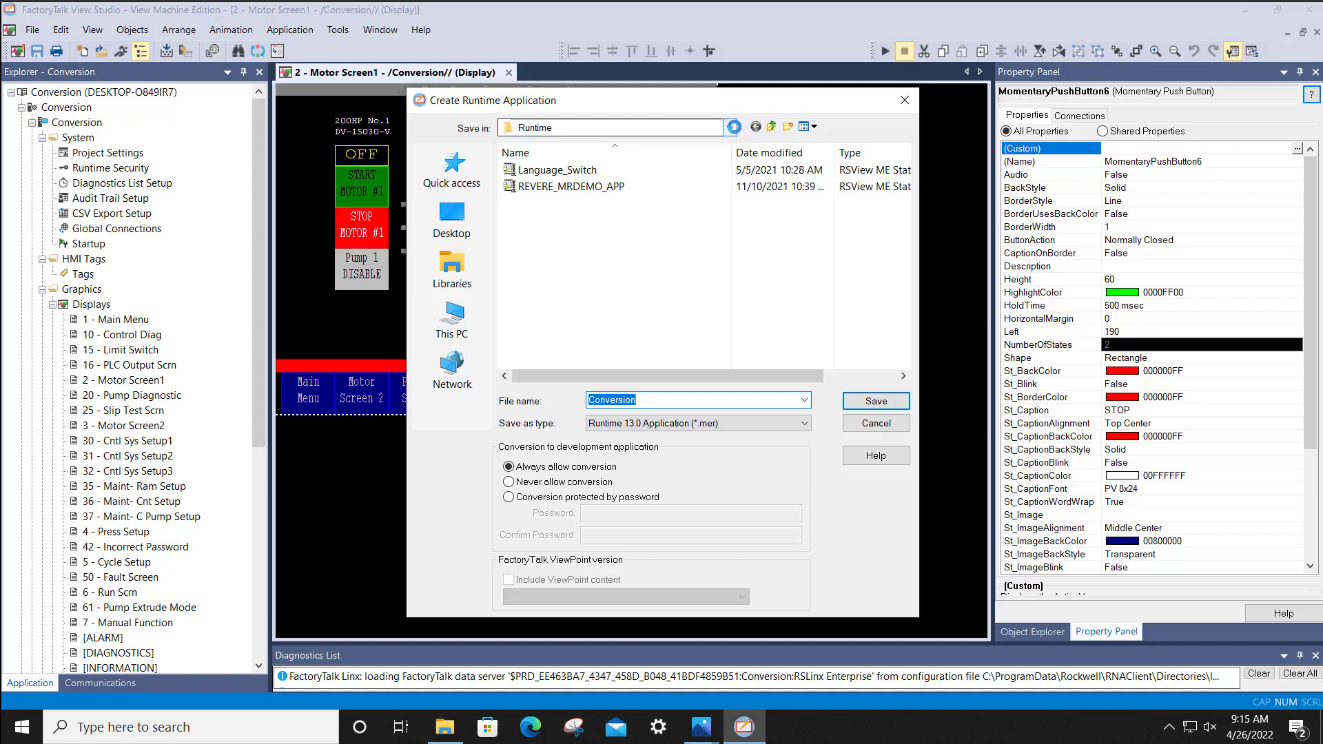
click(732, 127)
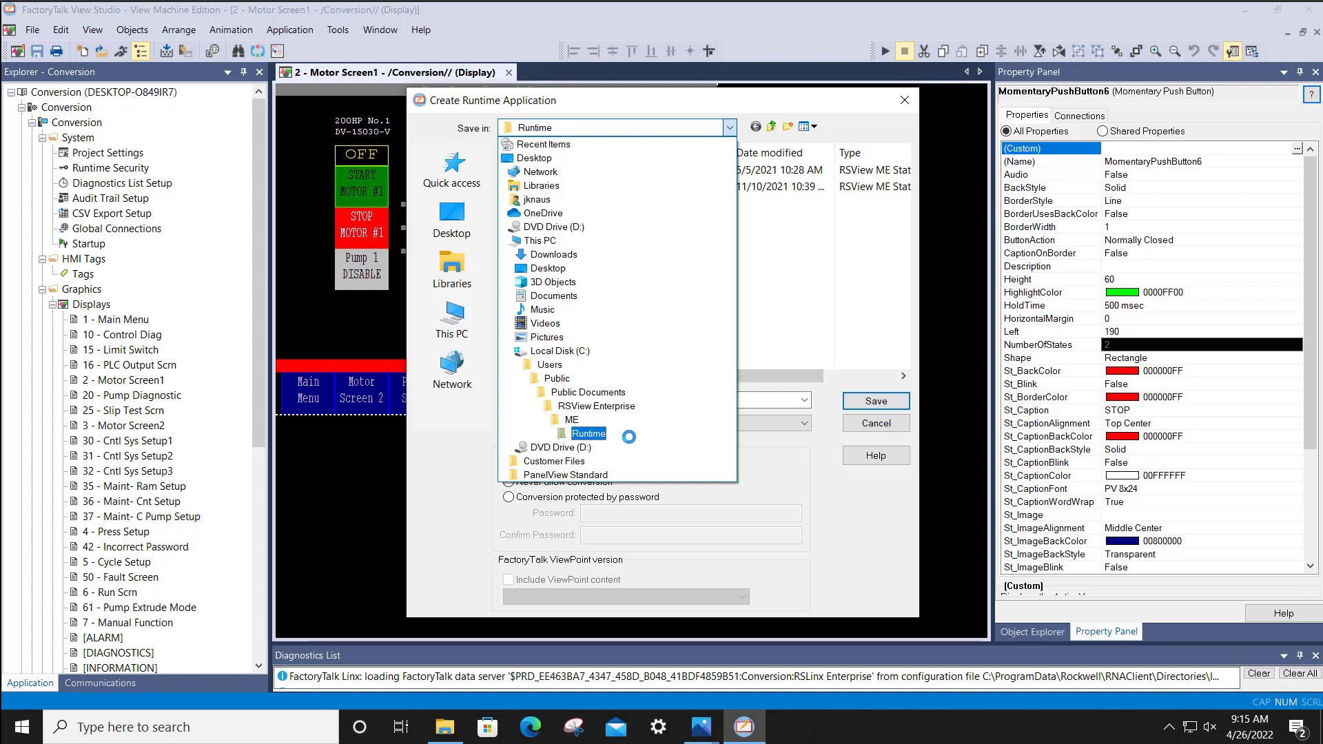
click(572, 160)
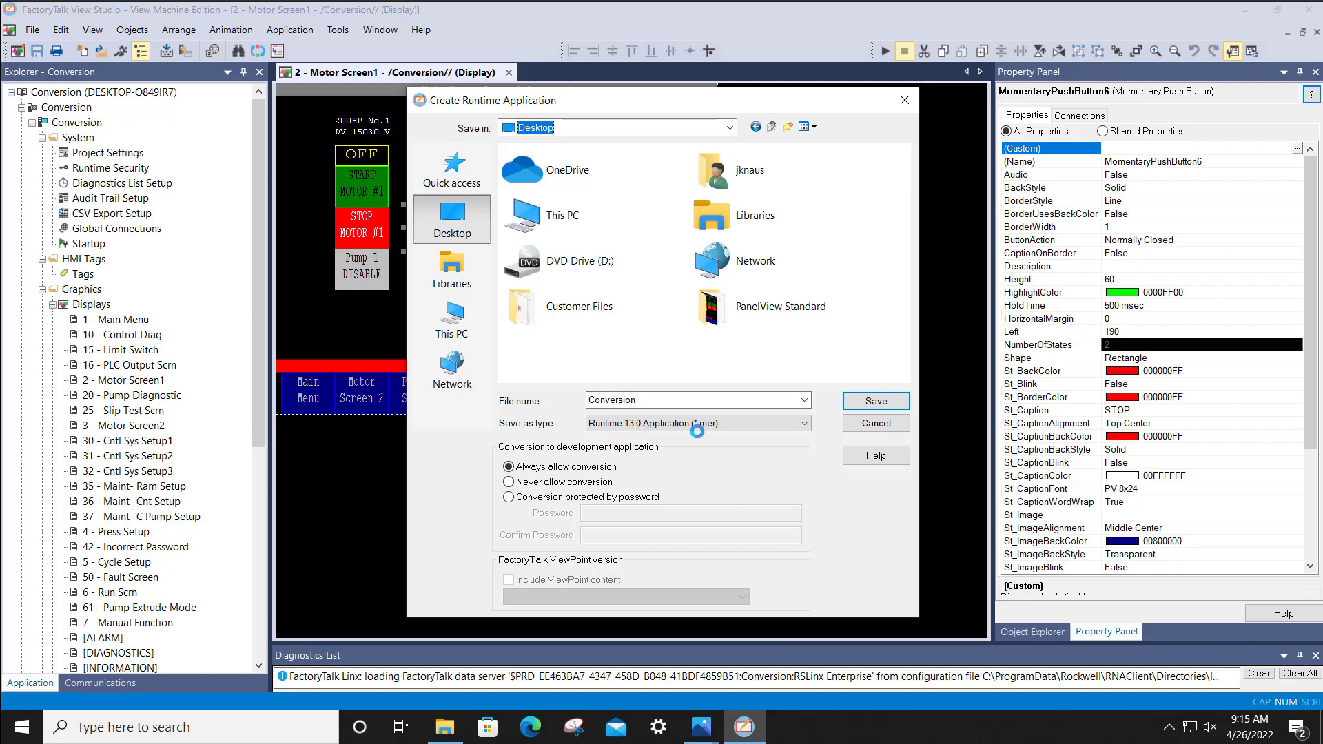
click(803, 423)
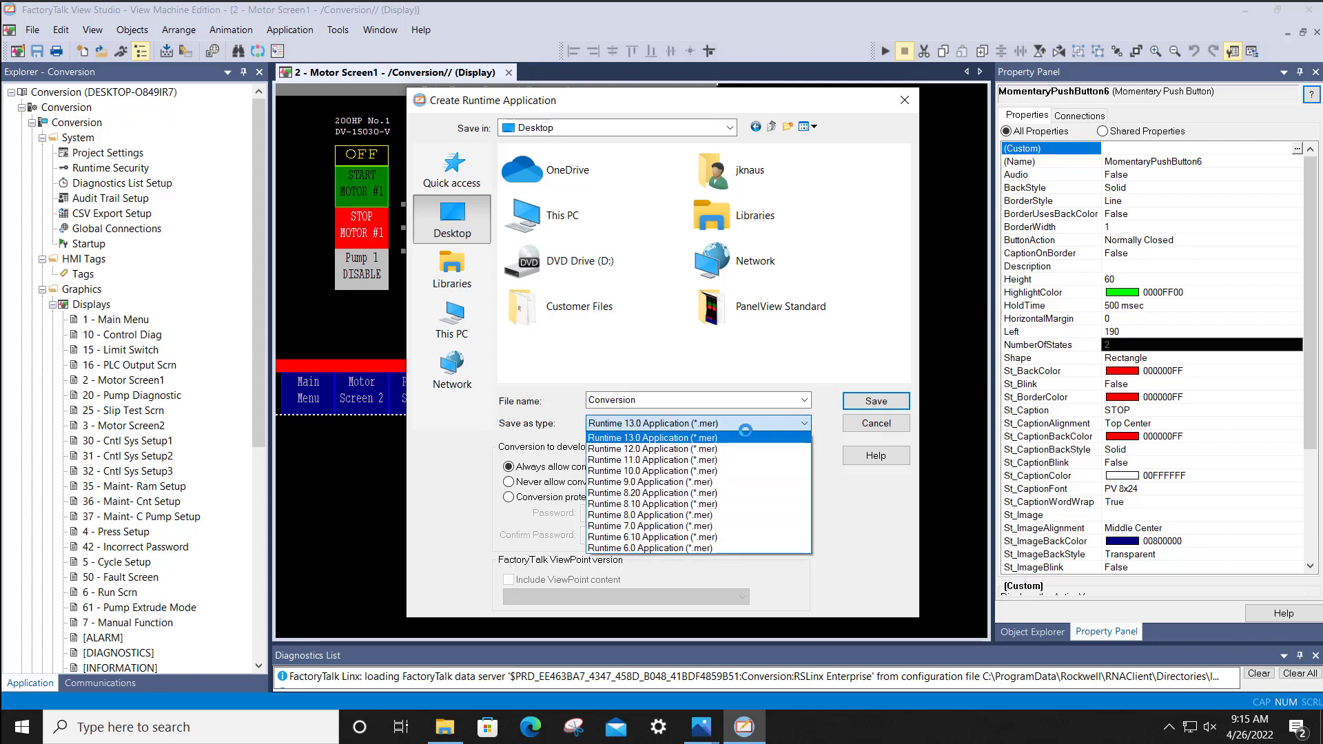
click(741, 438)
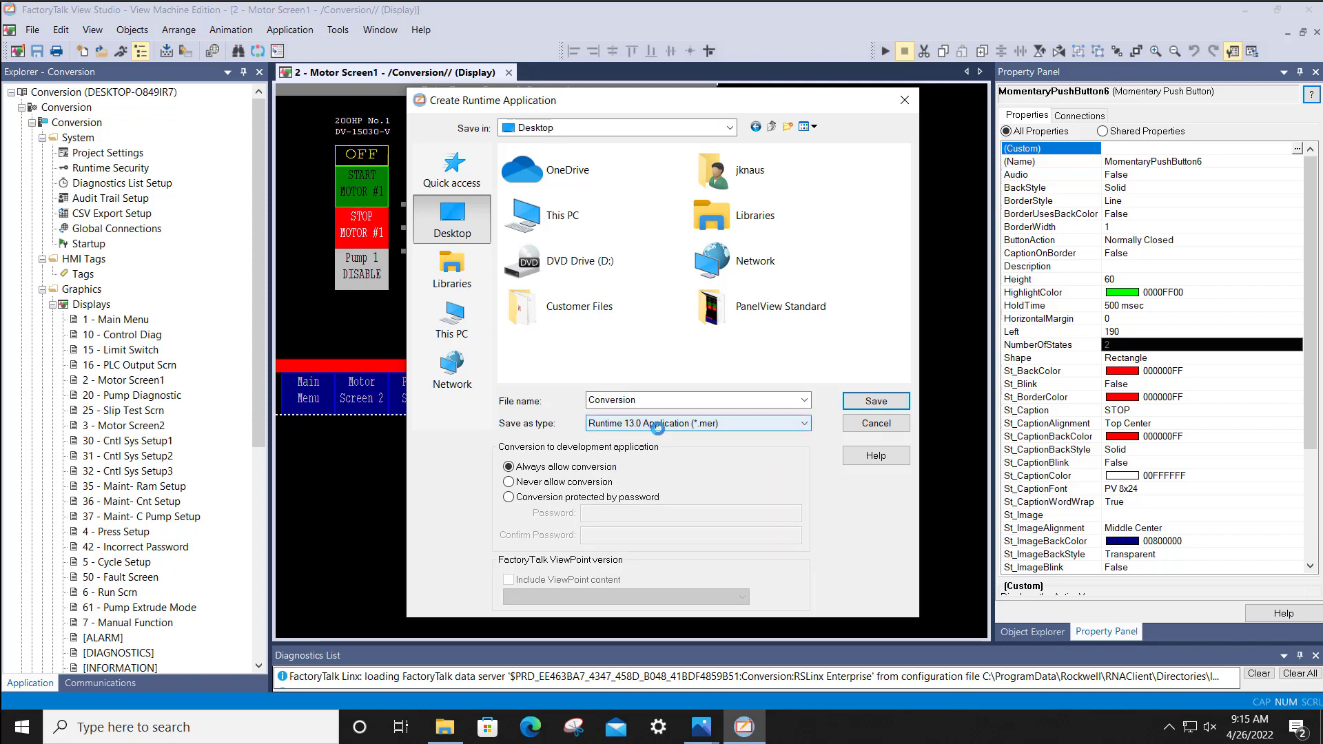
click(510, 468)
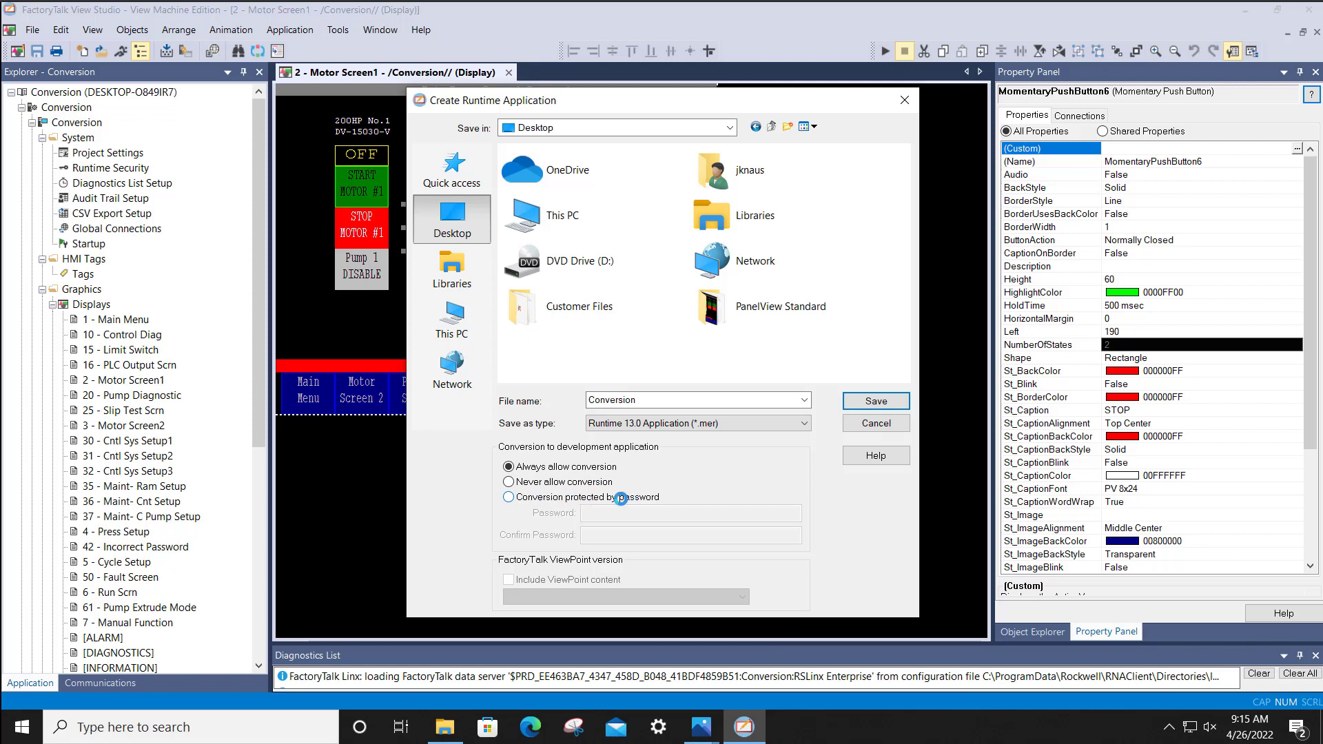
click(876, 401)
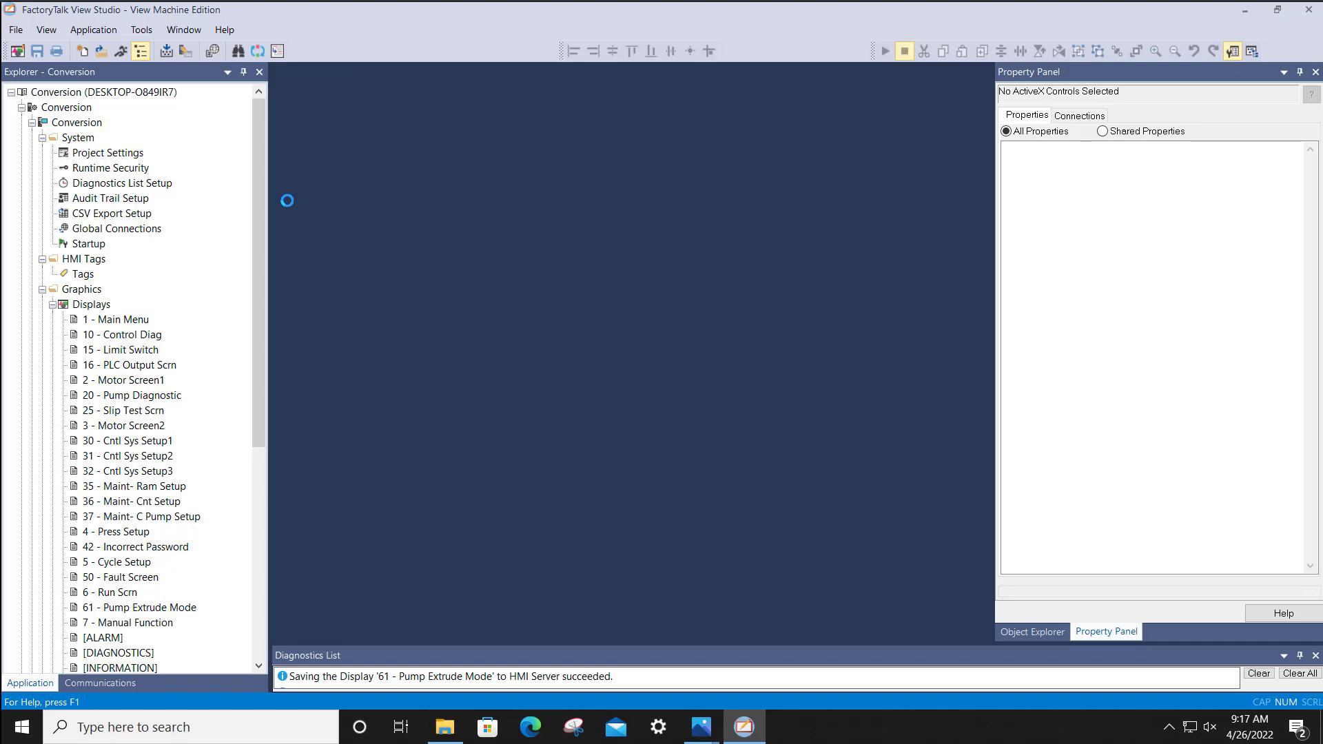
Step: Launch the Transfer Utility and load Conversion.mer from the Desktop as its source file
click(142, 32)
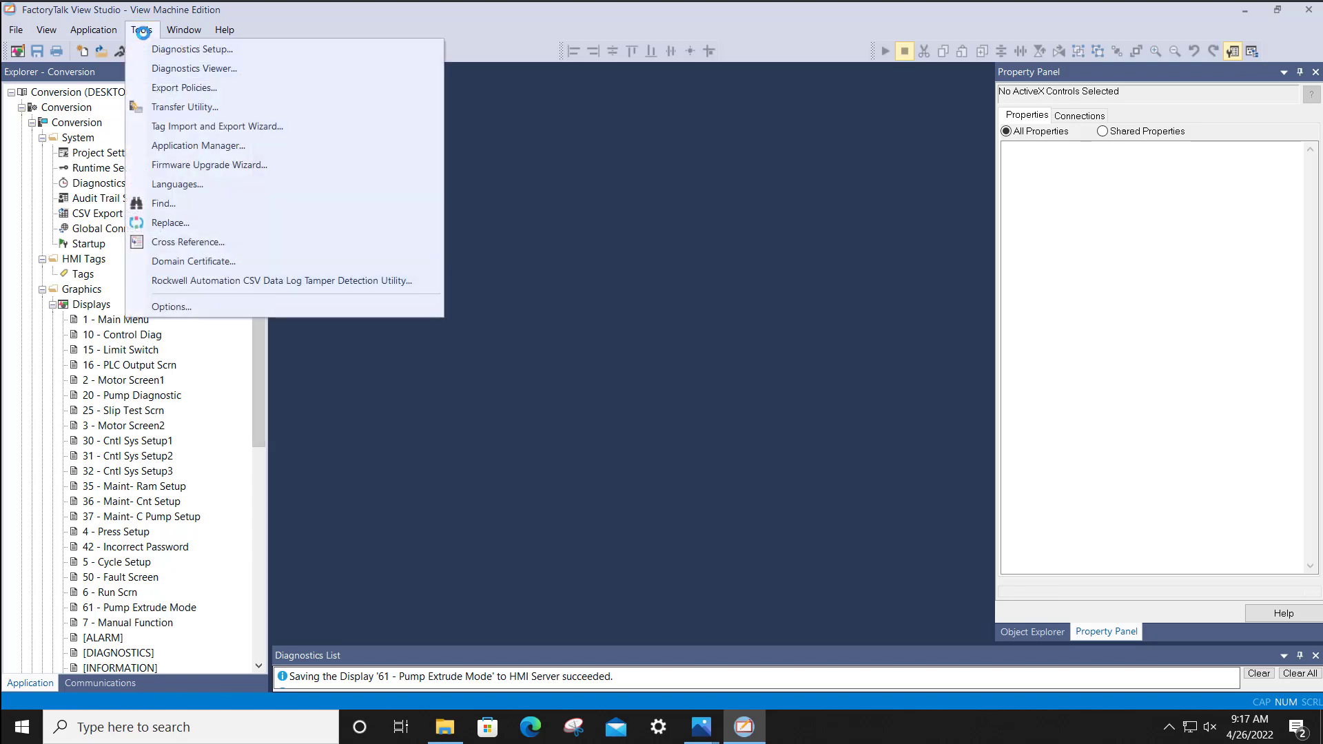
click(183, 107)
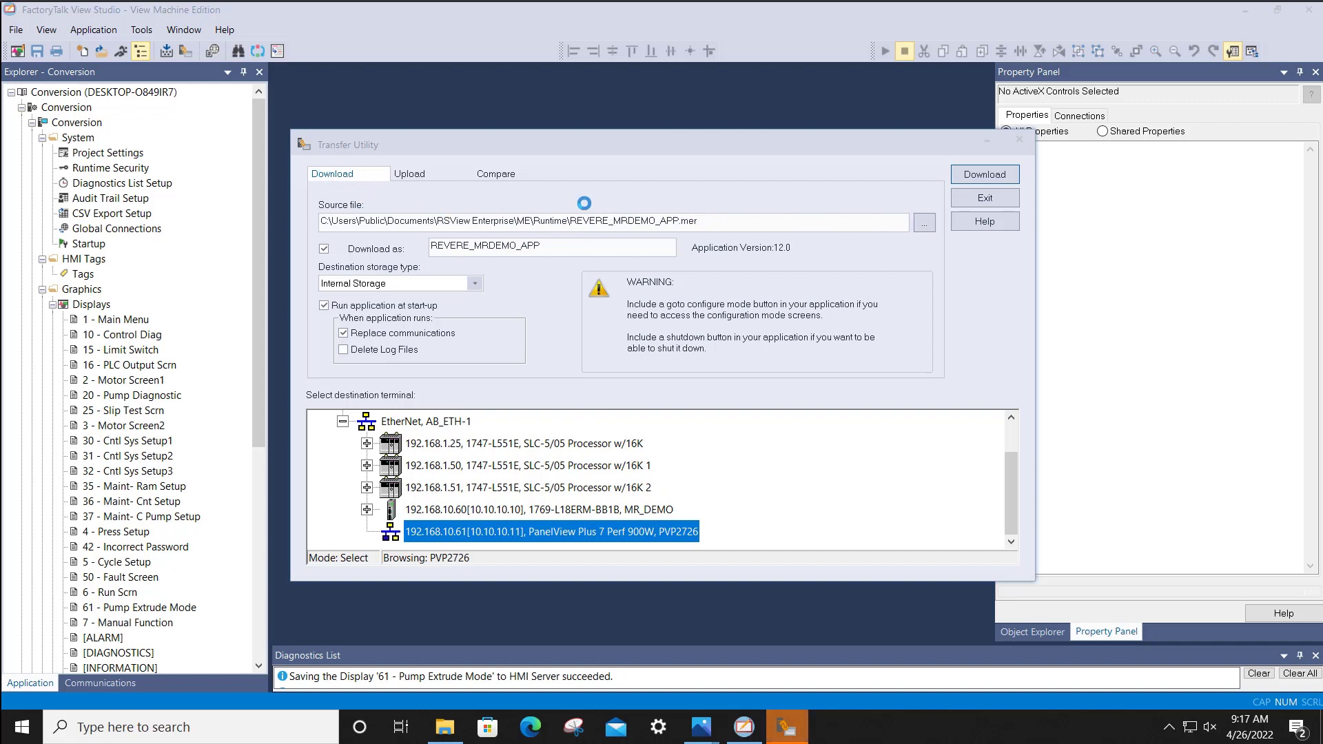
click(917, 221)
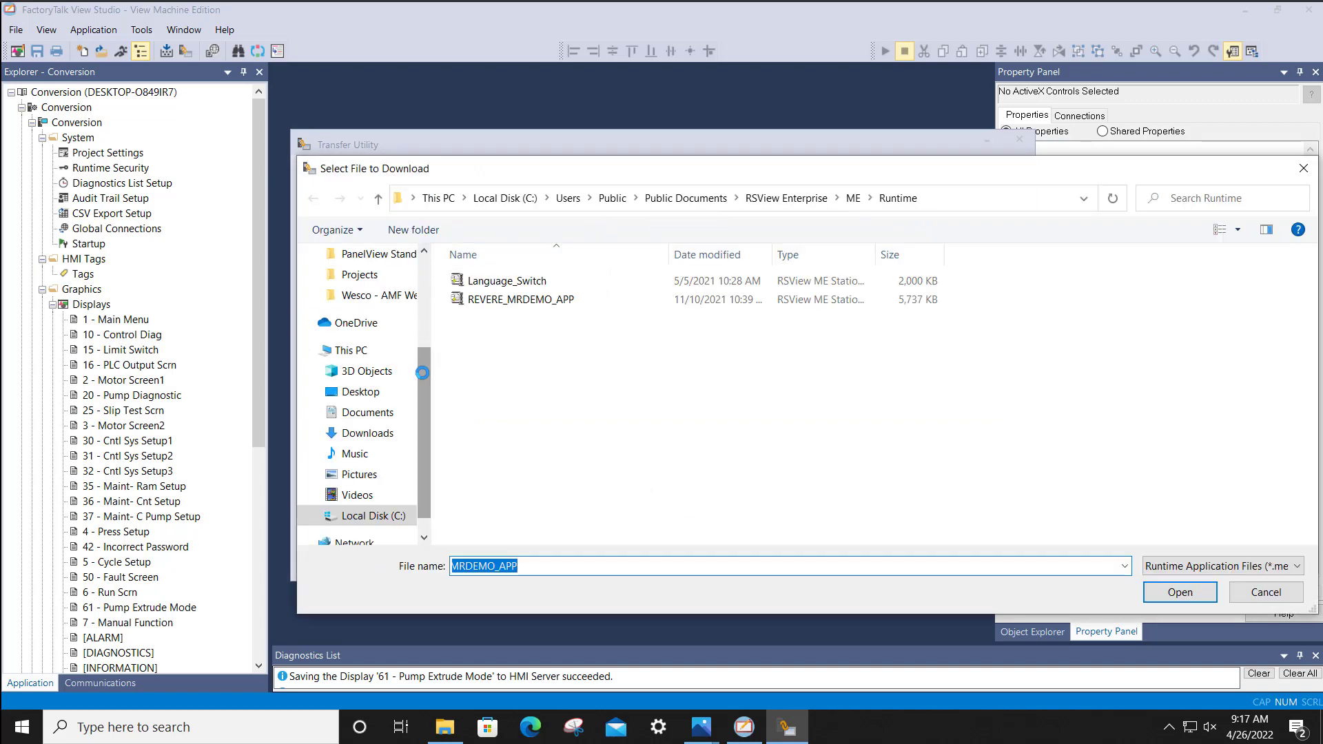
click(360, 392)
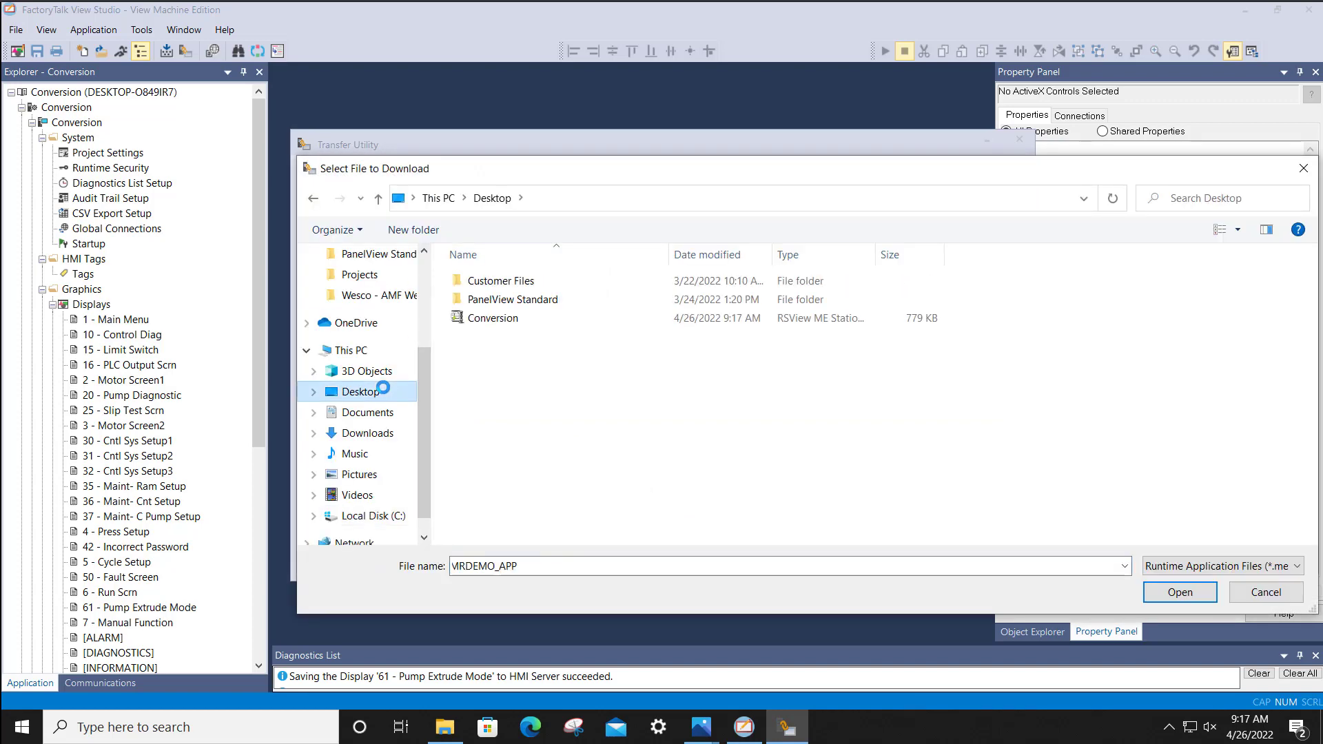
click(503, 320)
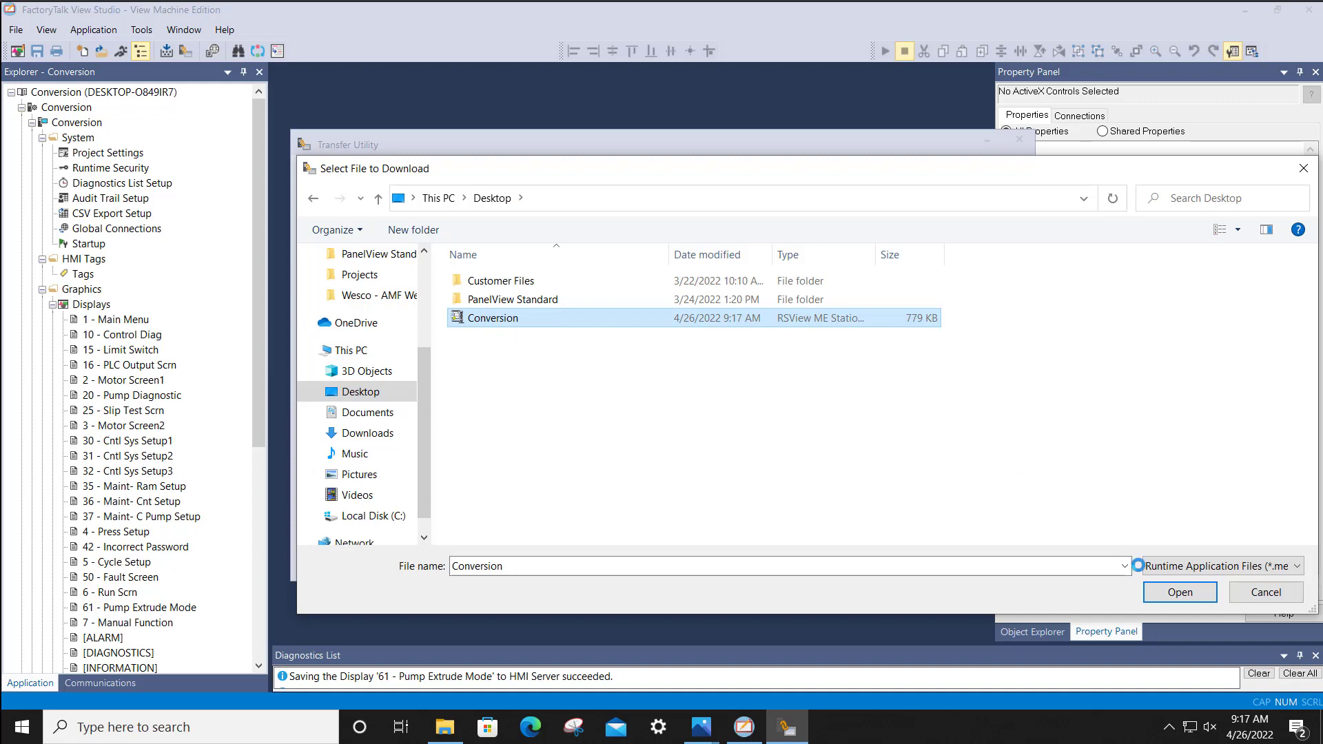
click(1180, 592)
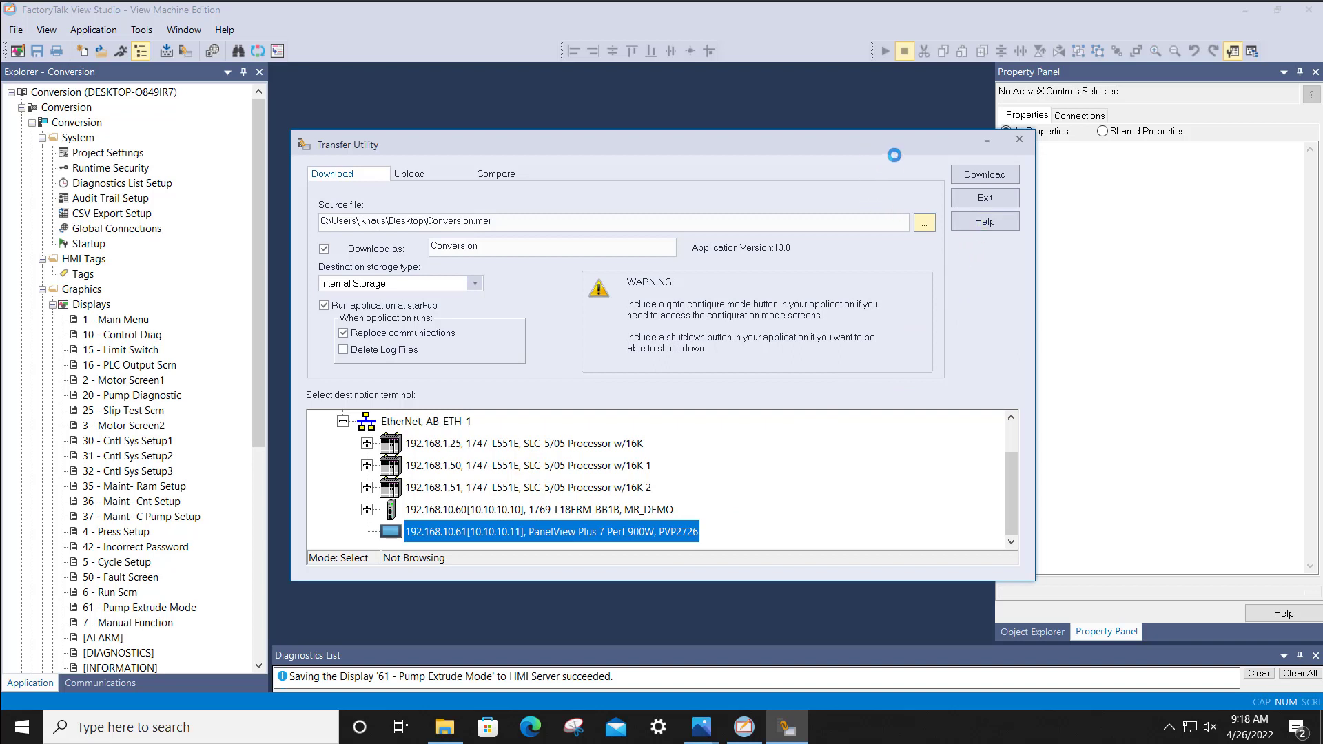
Step: Exit the Transfer Utility to return to the Conversion project's empty workspace
click(990, 198)
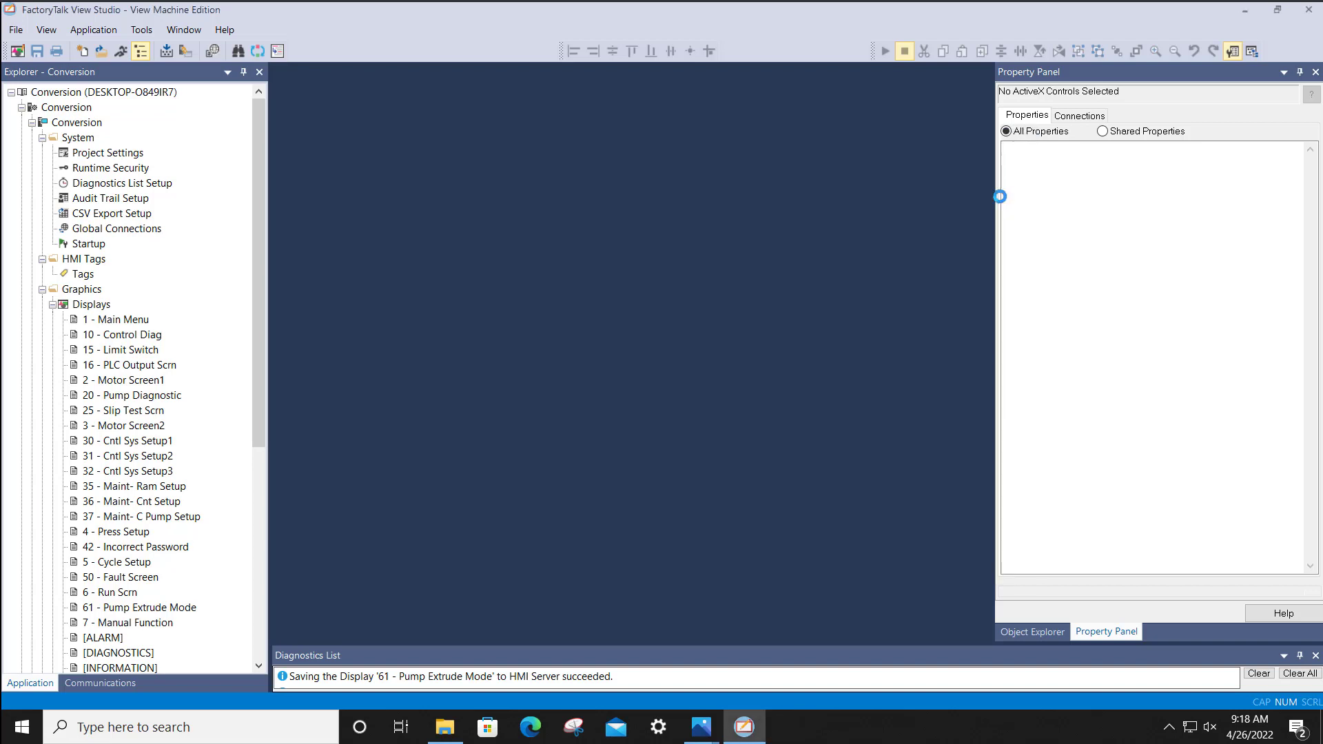